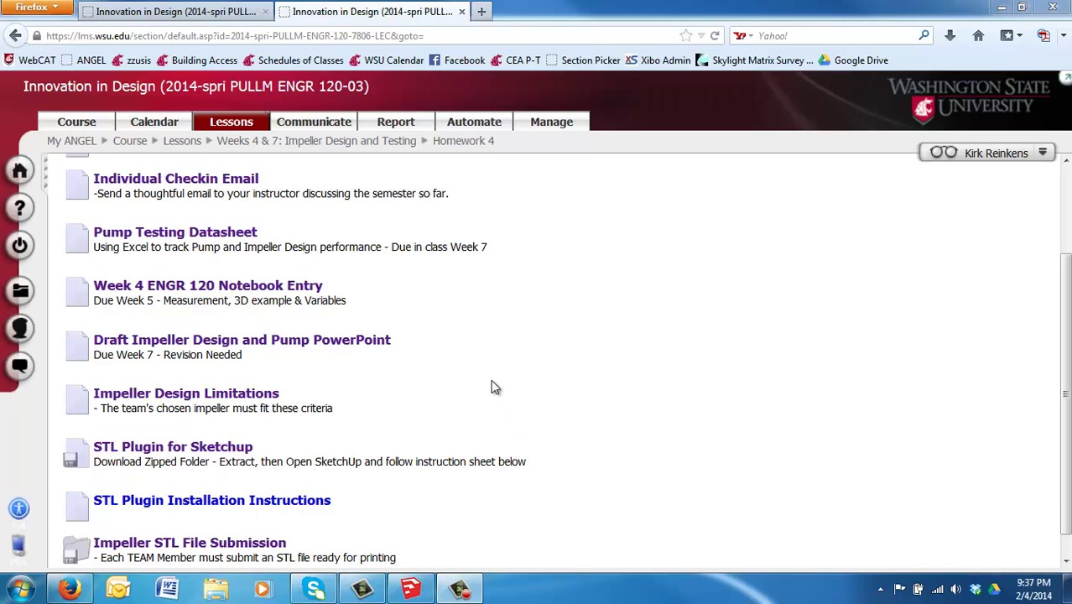
Open the STL Plugin Installation Instructions page, then scroll the Homework 4 list down to the STL items.
{"action": "mouse_move", "coordinate": [492, 353]}
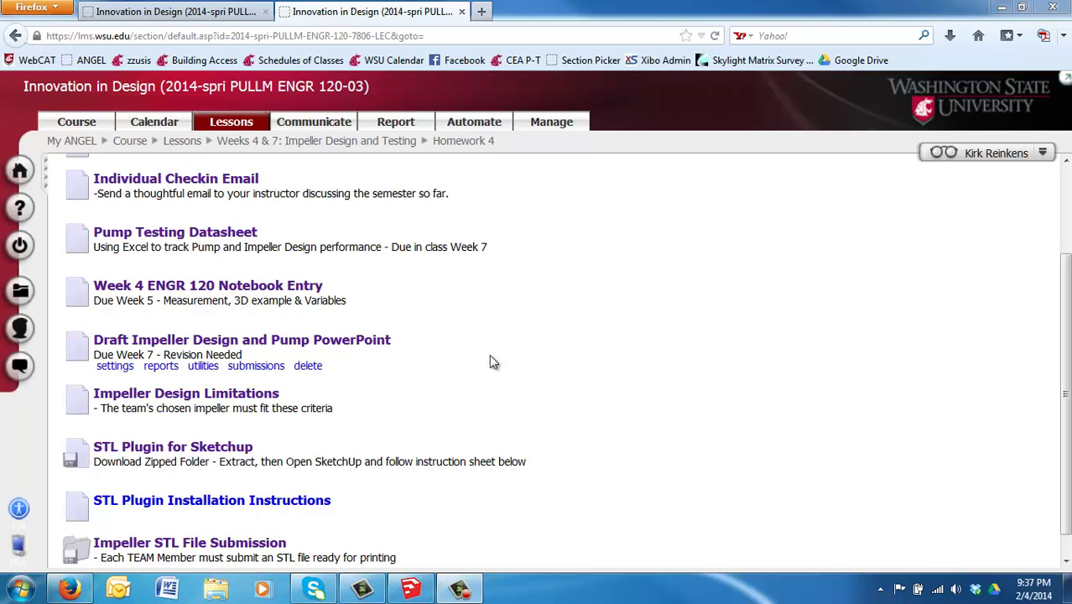
{"action": "mouse_move", "coordinate": [483, 400]}
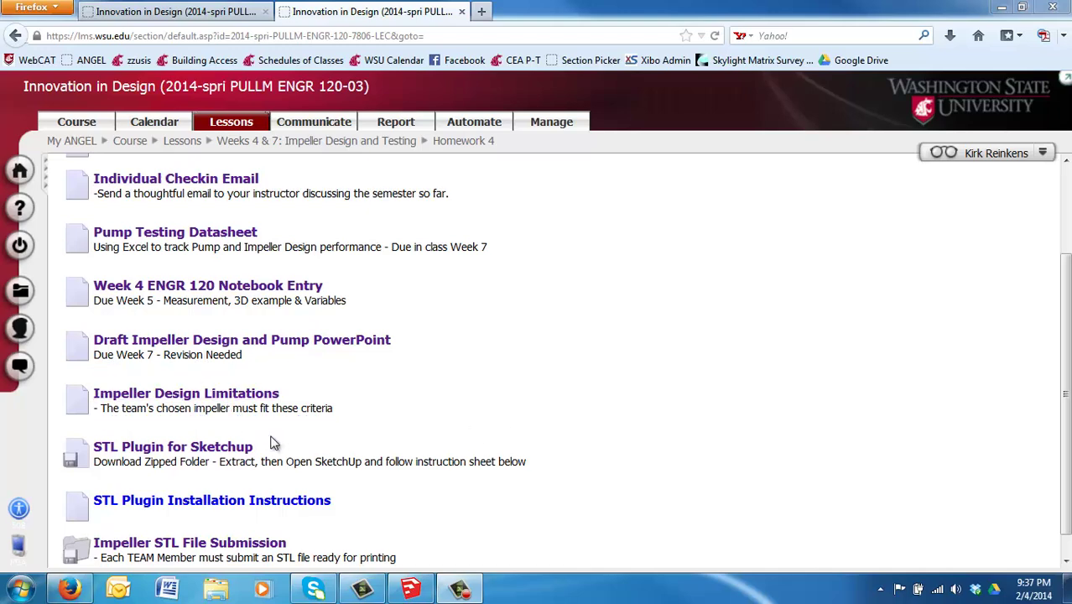
{"action": "mouse_move", "coordinate": [258, 440]}
{"action": "mouse_move", "coordinate": [347, 412]}
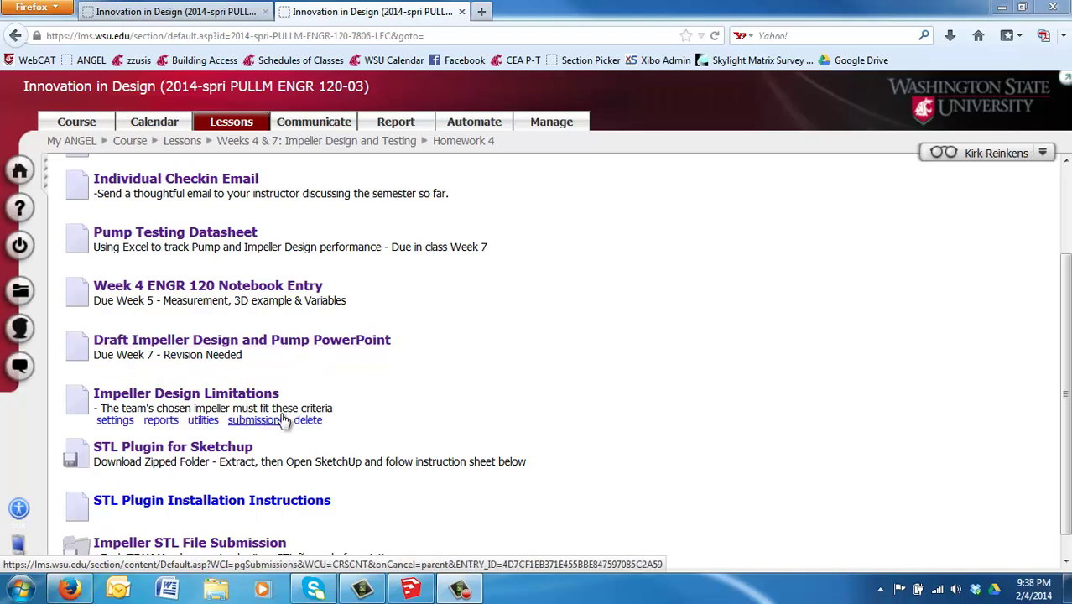
{"action": "mouse_move", "coordinate": [215, 460]}
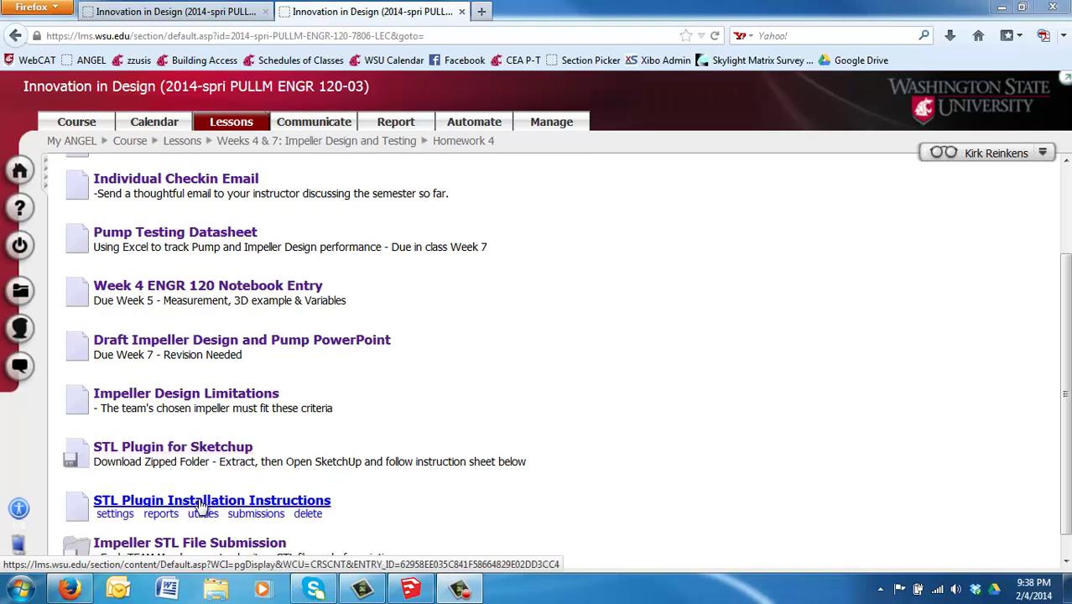
{"action": "left_click", "coordinate": [240, 501]}
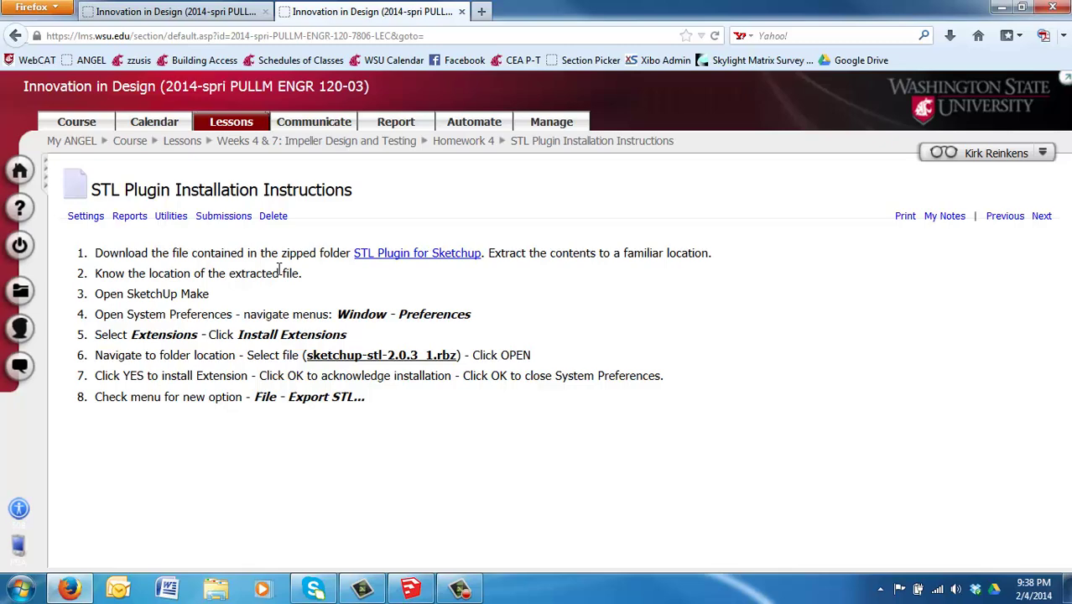
{"action": "left_click", "coordinate": [225, 11]}
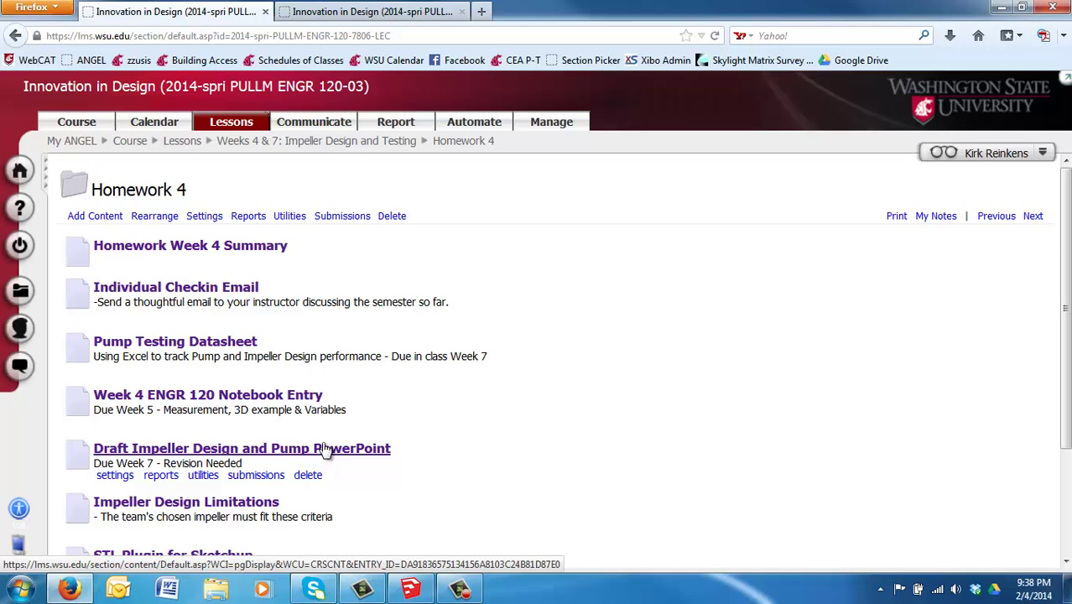
{"action": "scroll", "coordinate": [298, 446], "scroll_direction": "down", "scroll_amount": 3}
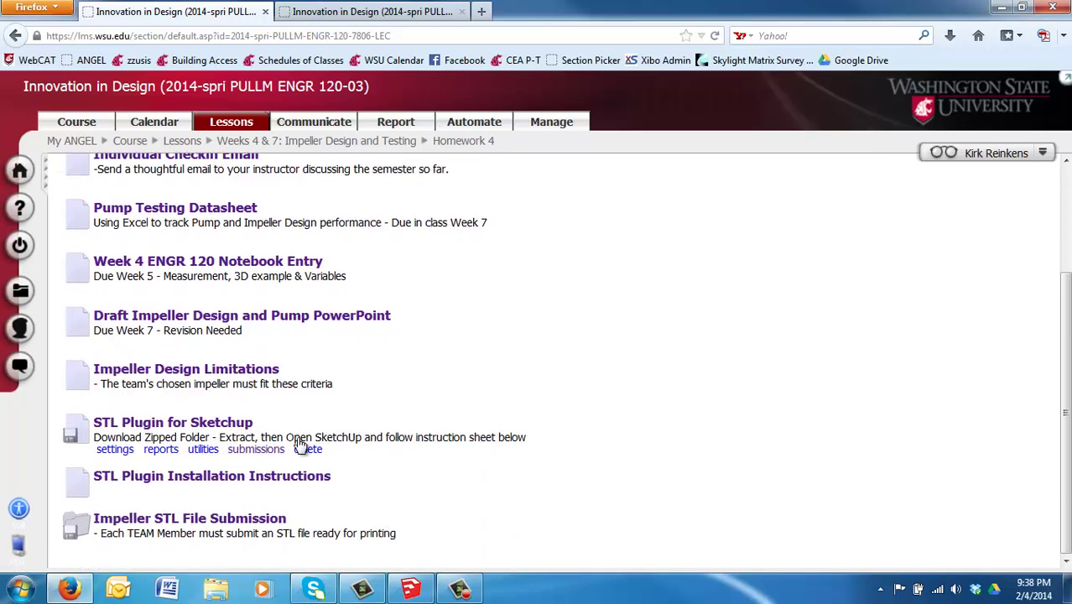
Save sketchup-stl-2.0.3_1.zip from the STL Plugin for Sketchup page to the Desktop.
{"action": "left_click", "coordinate": [183, 426]}
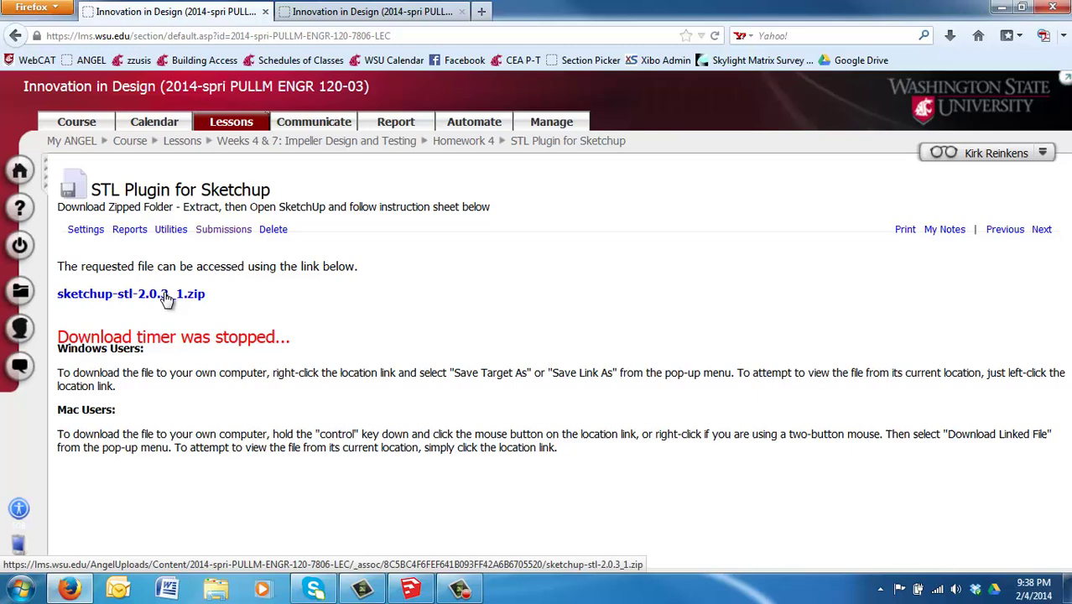
{"action": "right_click", "coordinate": [166, 295]}
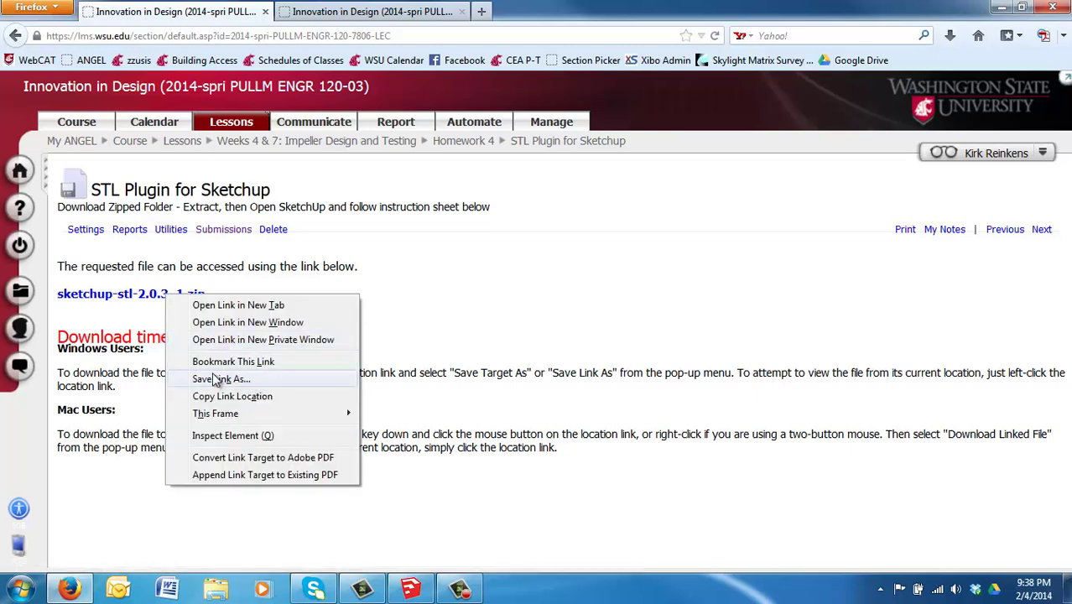
{"action": "left_click", "coordinate": [236, 378]}
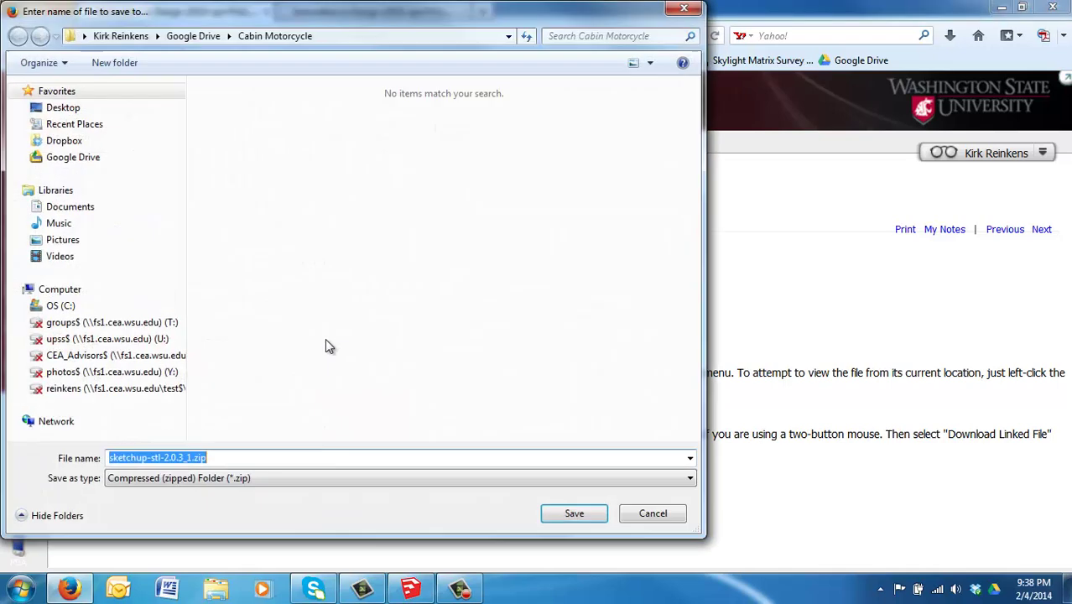
{"action": "left_click", "coordinate": [82, 109]}
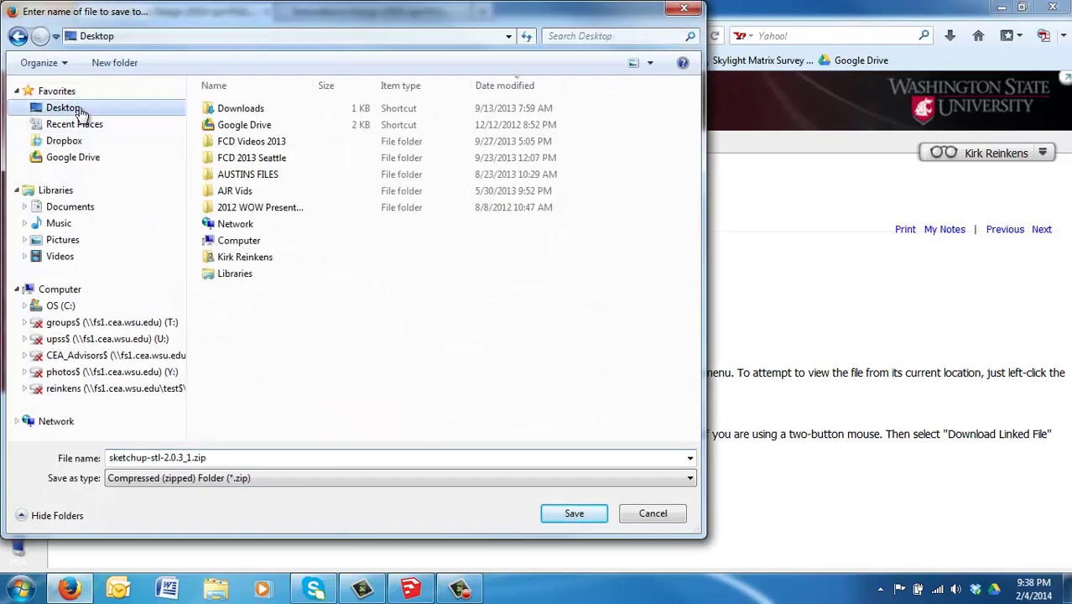
{"action": "left_click", "coordinate": [575, 515]}
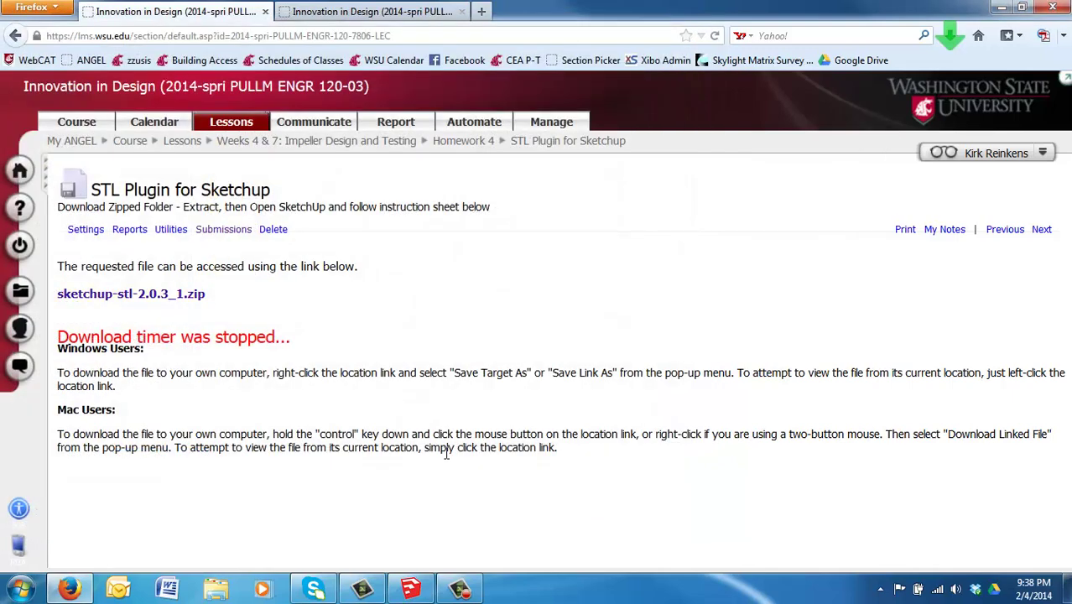
{"action": "left_click", "coordinate": [949, 35]}
Extract sketchup-stl-2.0.3_1.zip on the Desktop and open the extracted folder holding the .rbz file.
{"action": "left_click", "coordinate": [938, 91]}
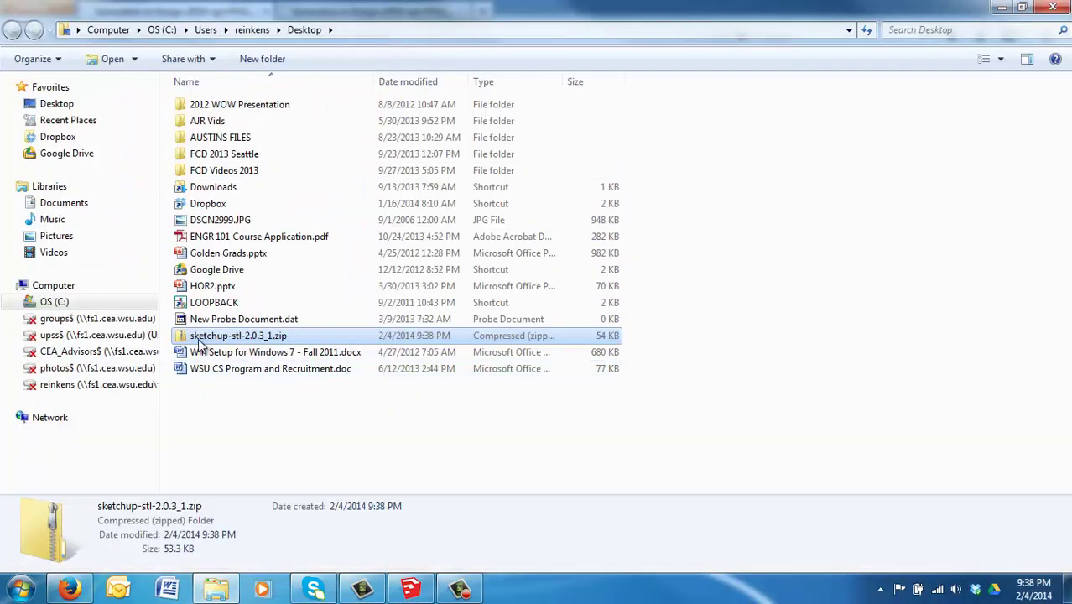
{"action": "right_click", "coordinate": [233, 335]}
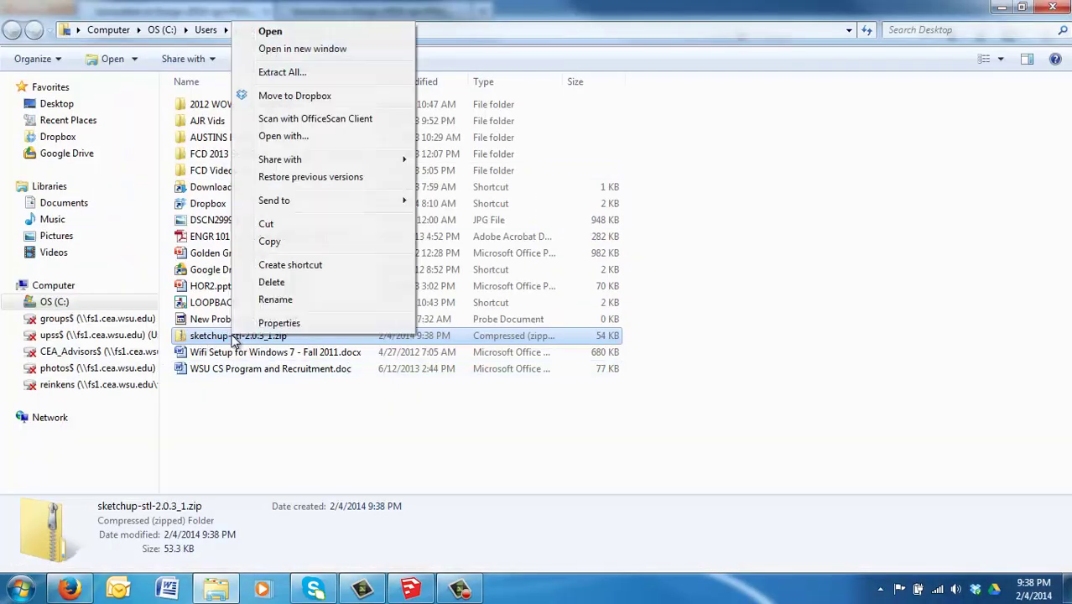
{"action": "left_click", "coordinate": [304, 73]}
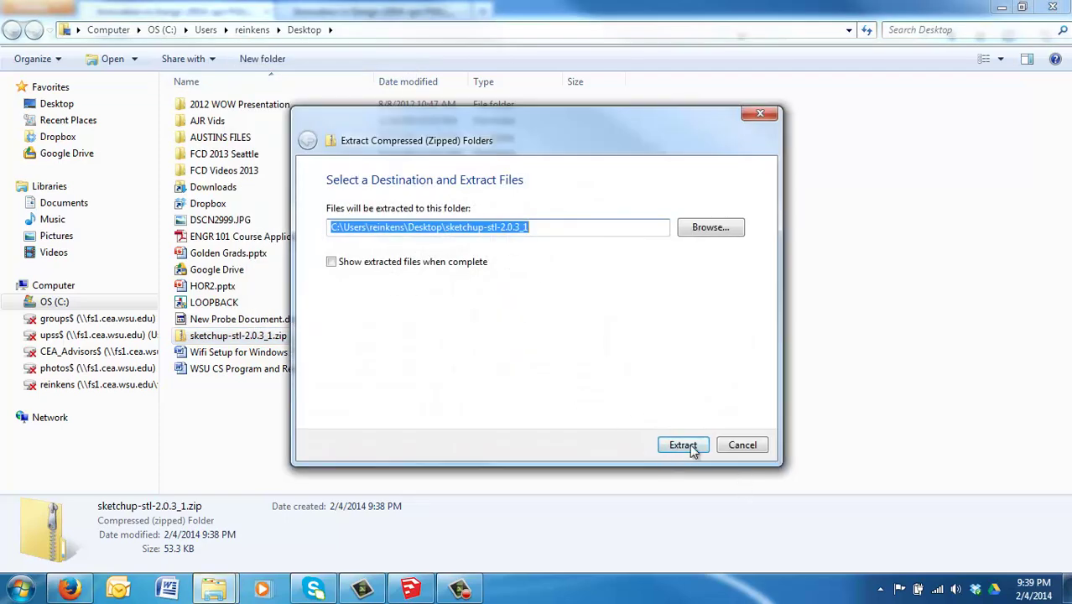
{"action": "left_click", "coordinate": [689, 445]}
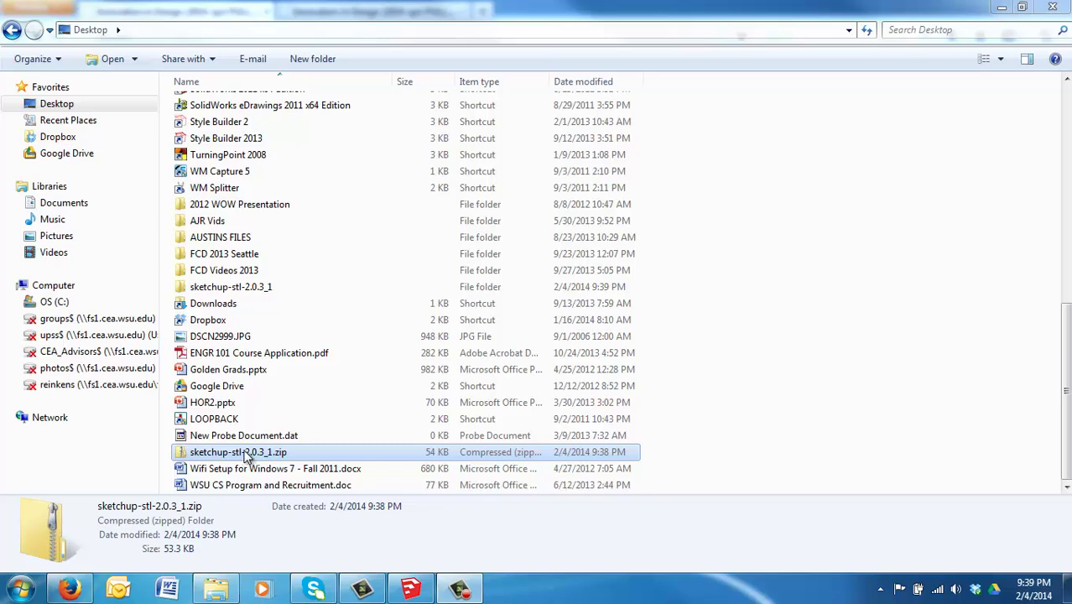
{"action": "left_click", "coordinate": [224, 291]}
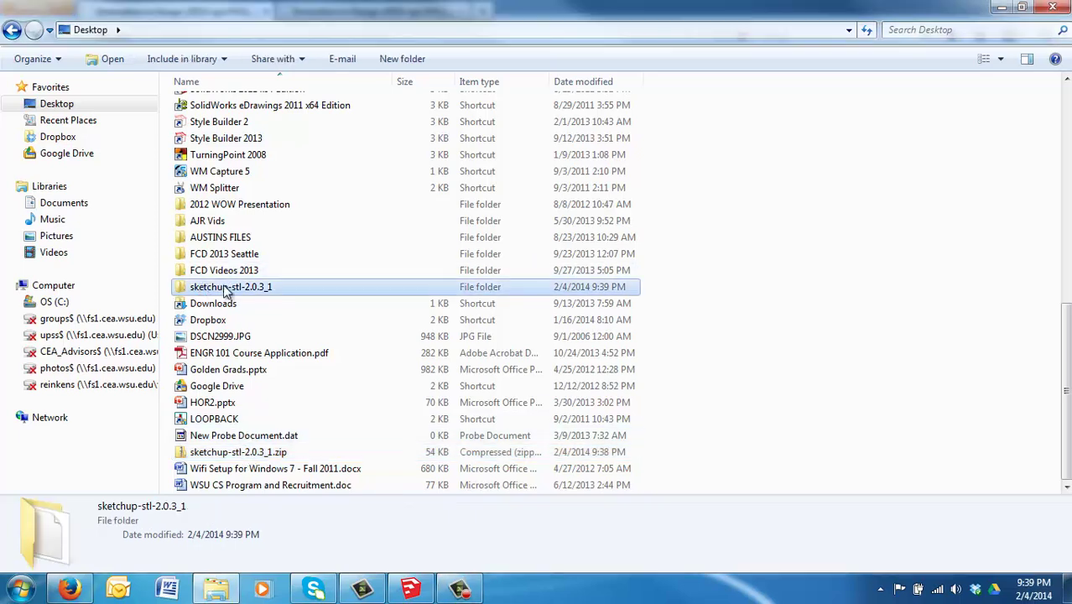
{"action": "double_click", "coordinate": [223, 289]}
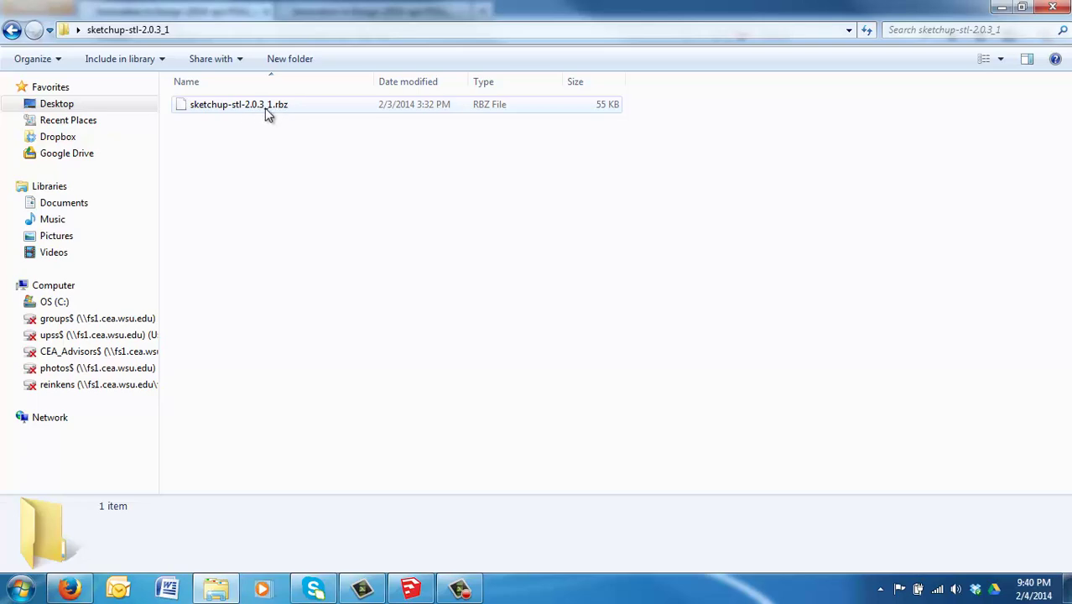
Close the extracted folder window and return to the STL Plugin Installation Instructions tab.
{"action": "left_click", "coordinate": [1022, 6]}
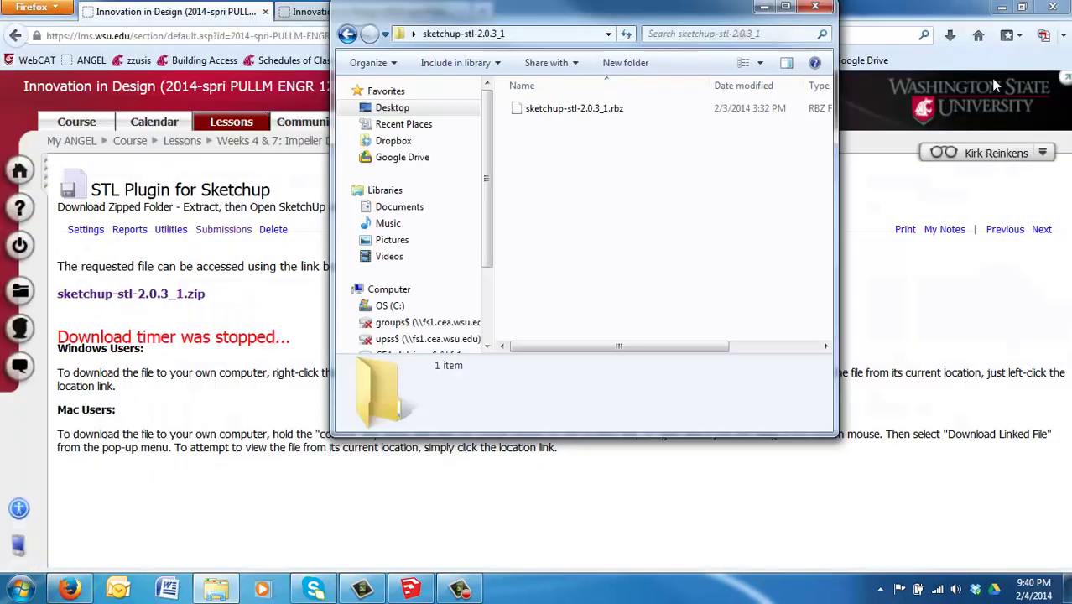
{"action": "key", "text": "alt+F4"}
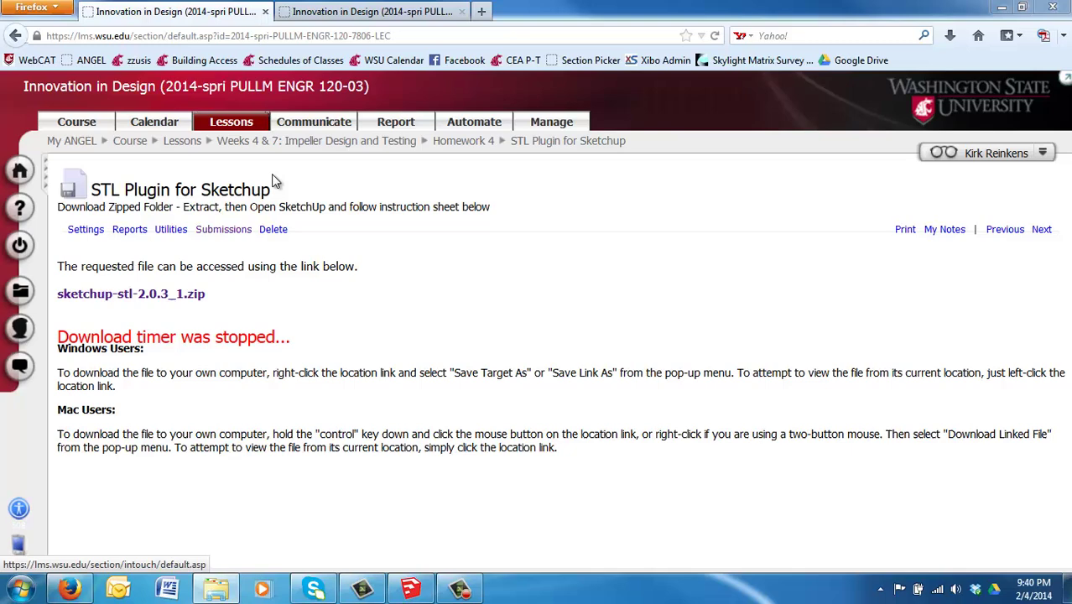
{"action": "left_click", "coordinate": [372, 12]}
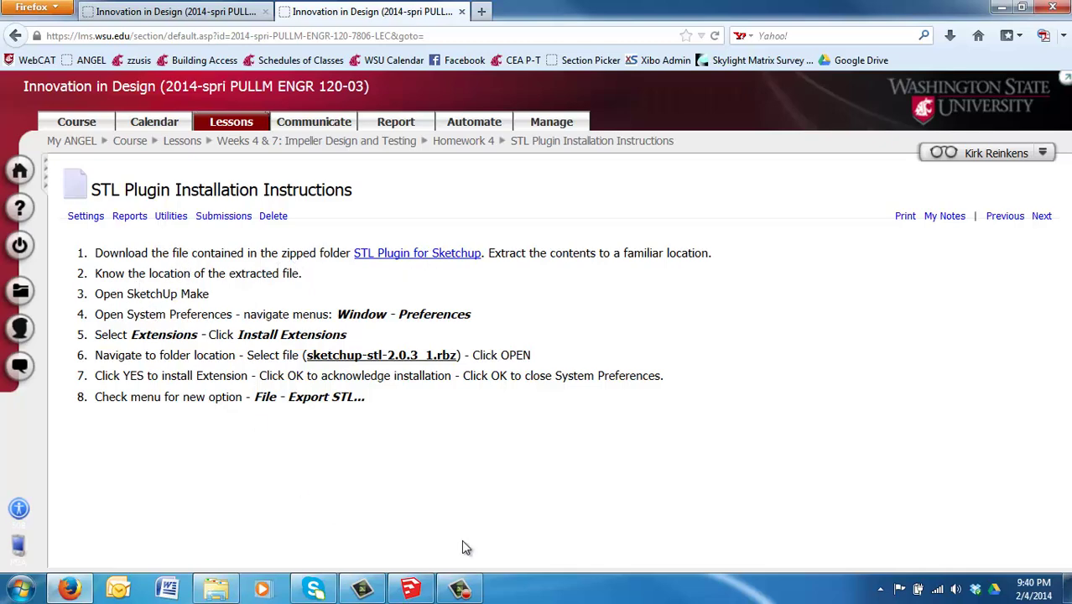
In SketchUp's System Preferences, go to Extensions and start Install Extension.
{"action": "mouse_move", "coordinate": [410, 589]}
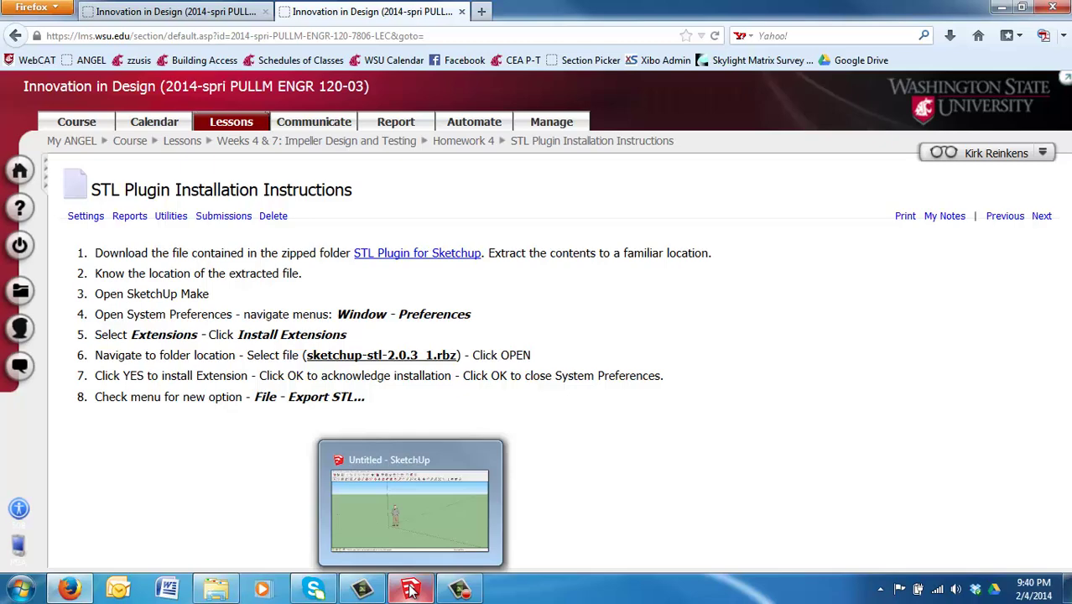
{"action": "left_click", "coordinate": [412, 590]}
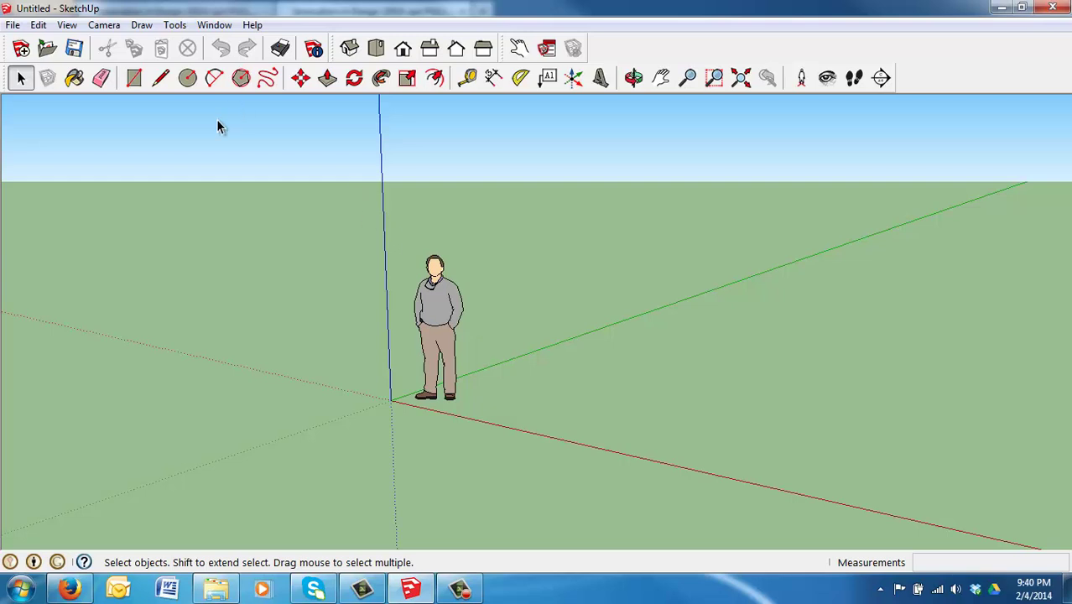
{"action": "left_click", "coordinate": [220, 27]}
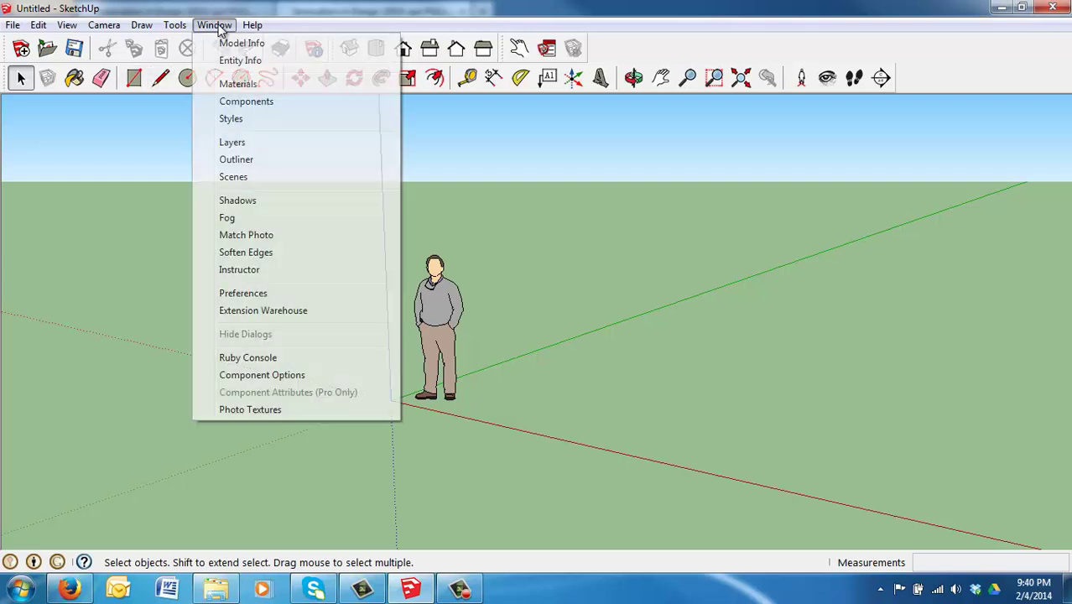
{"action": "left_click", "coordinate": [245, 293]}
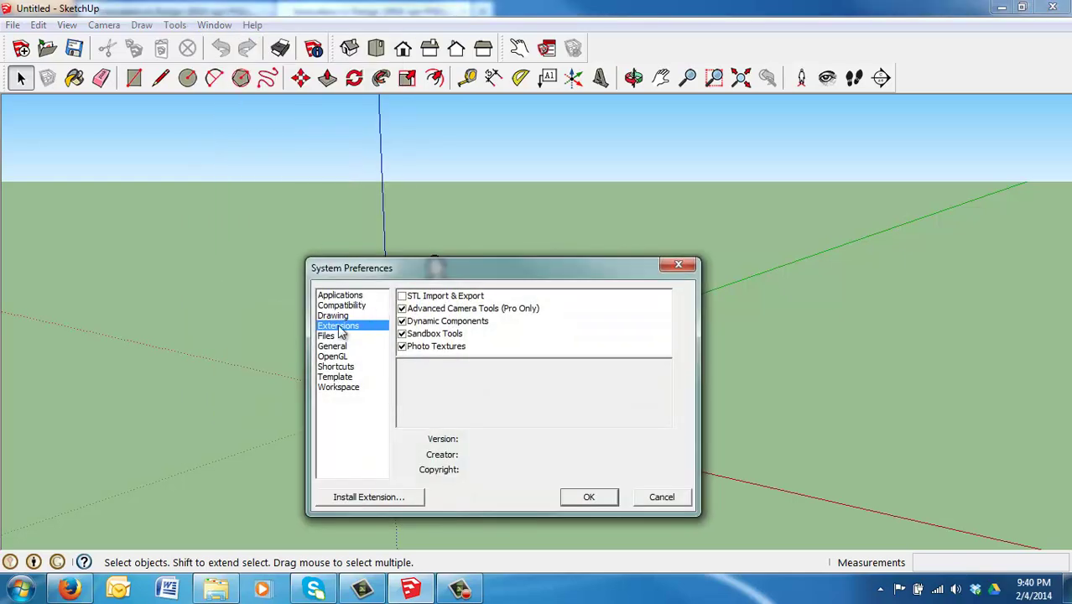
{"action": "left_click", "coordinate": [369, 498]}
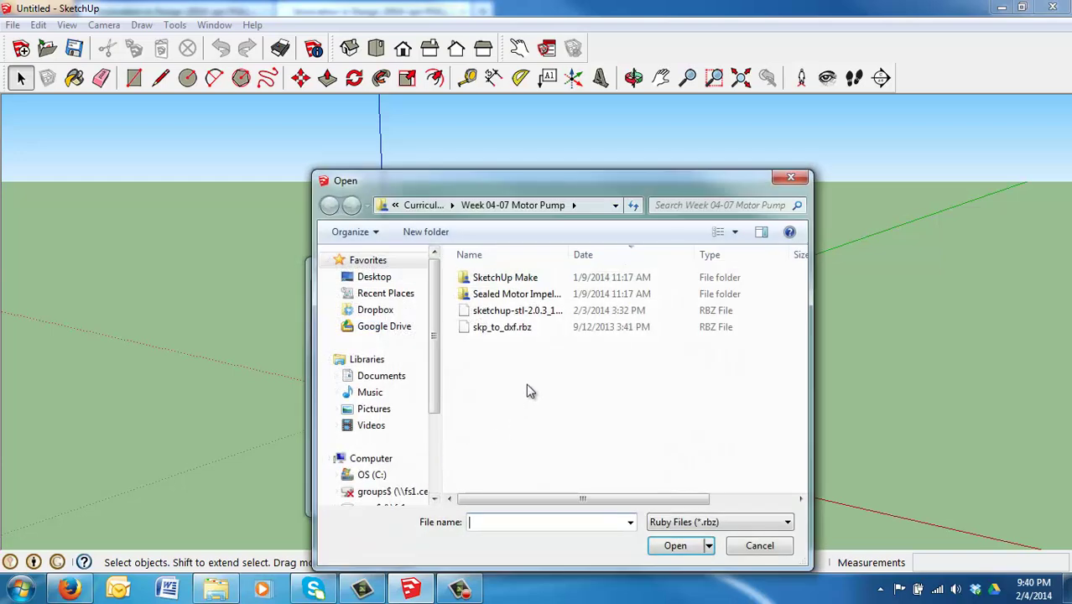
Install sketchup-stl-2.0.3_1.rbz from the Desktop folder, confirm it, and close preferences.
{"action": "left_click_drag", "start_coordinate": [446, 179], "coordinate": [446, 177]}
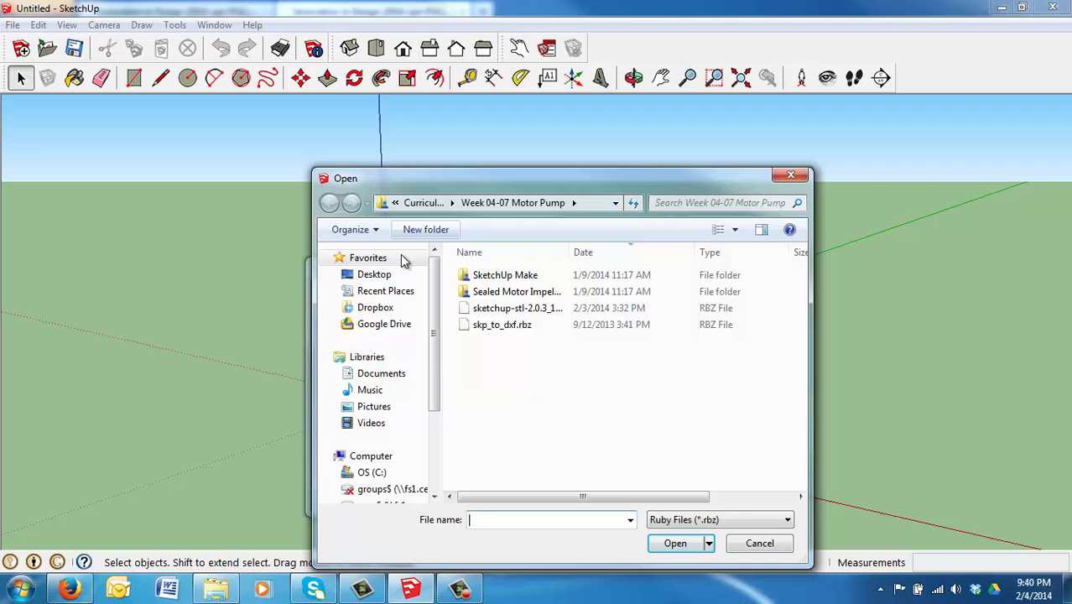
{"action": "left_click", "coordinate": [385, 277]}
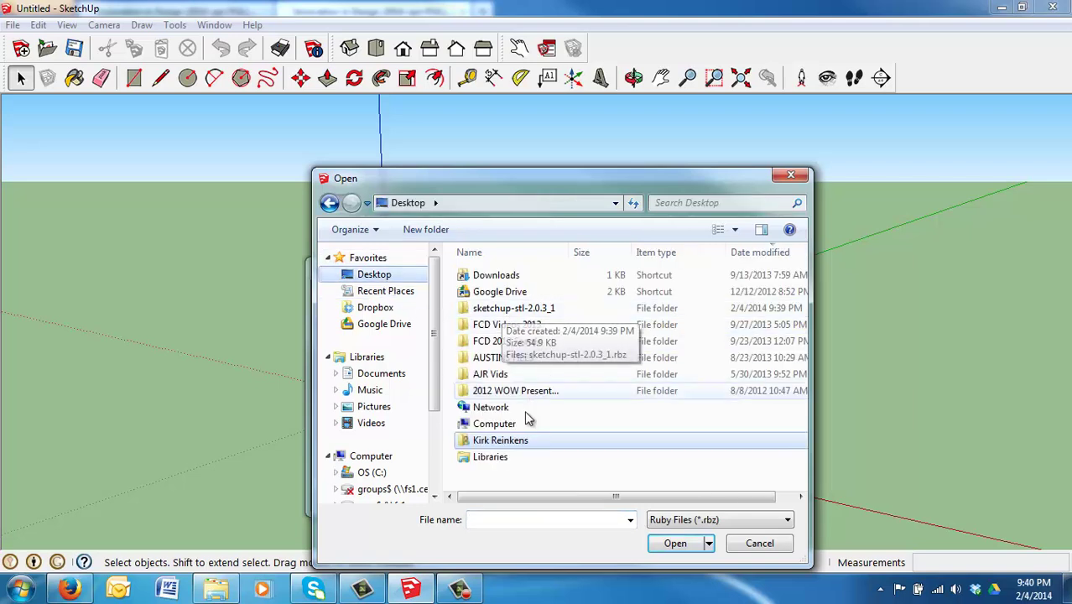
{"action": "double_click", "coordinate": [513, 310]}
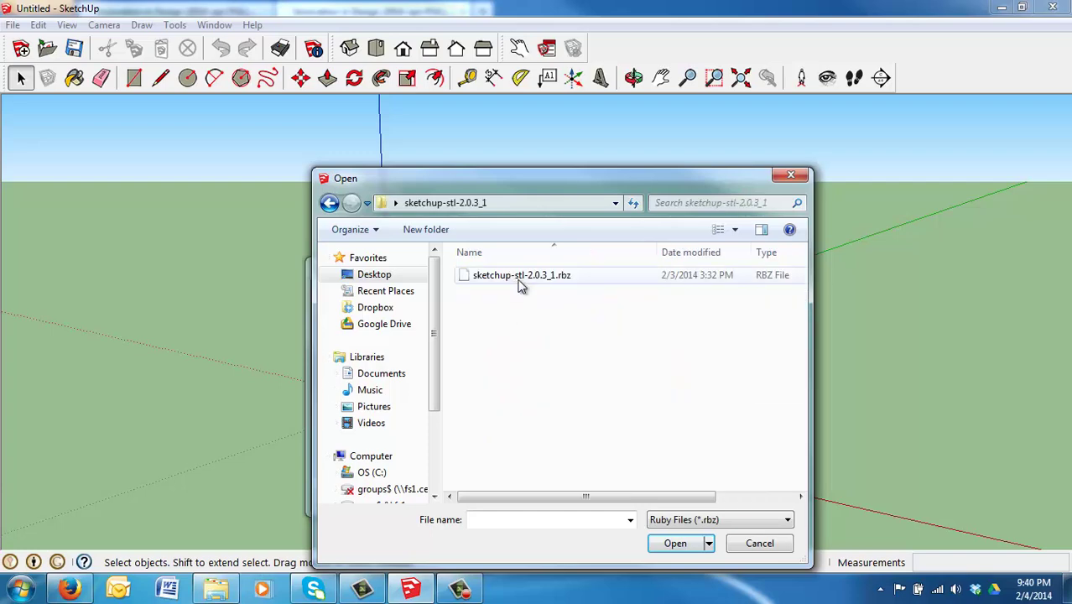
{"action": "left_click", "coordinate": [521, 279]}
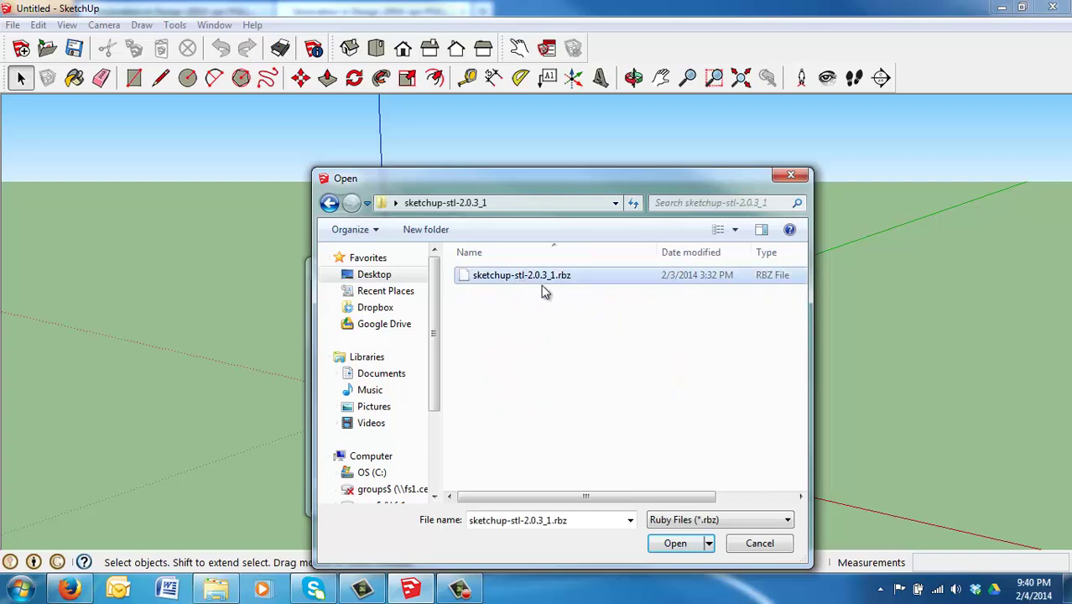
{"action": "left_click", "coordinate": [675, 543]}
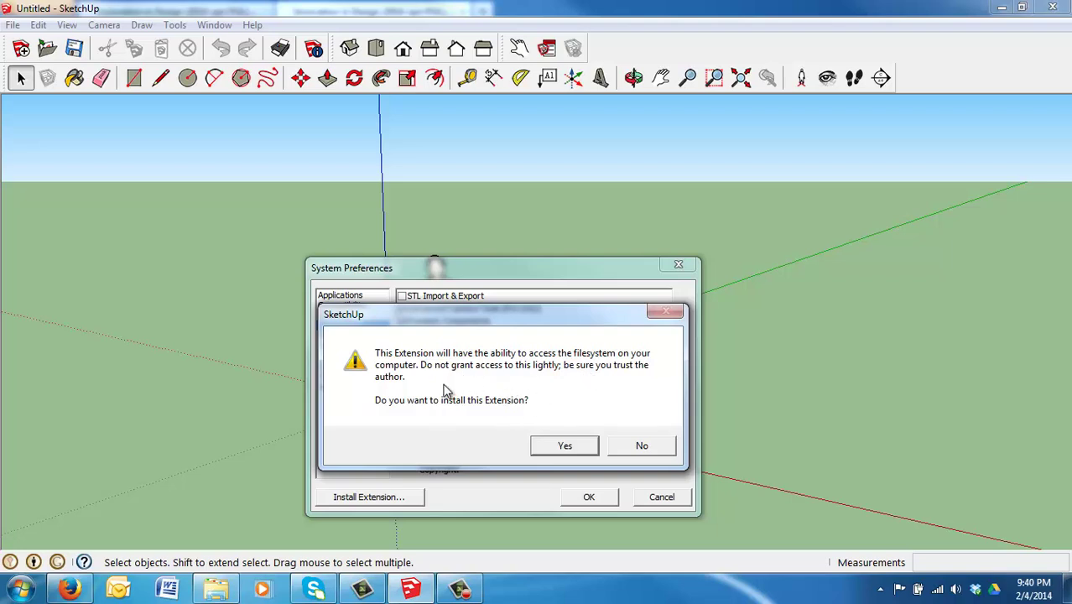
{"action": "left_click", "coordinate": [564, 446]}
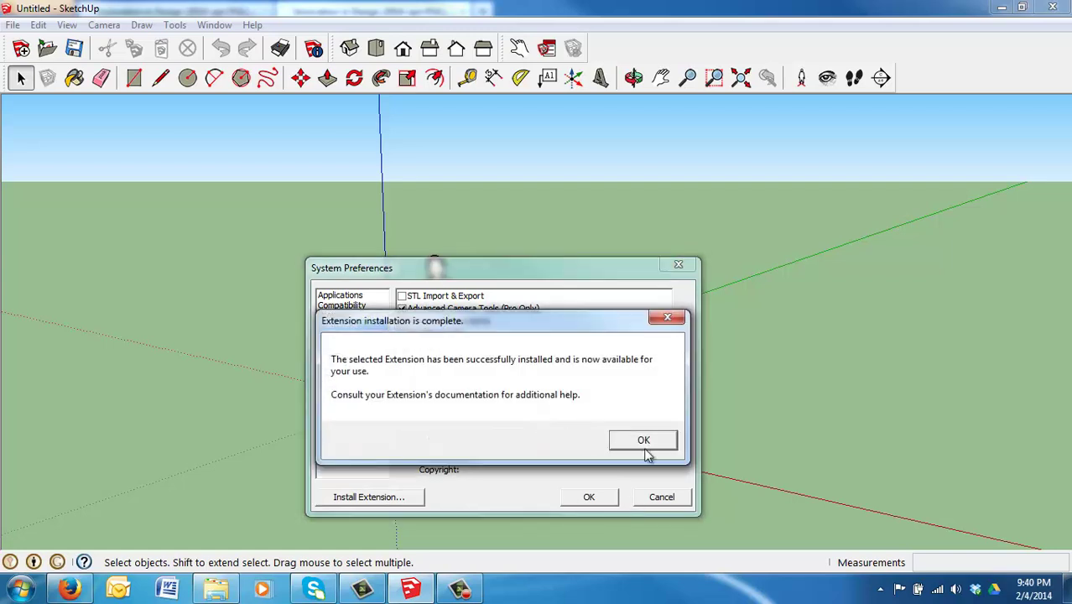
{"action": "left_click", "coordinate": [642, 443]}
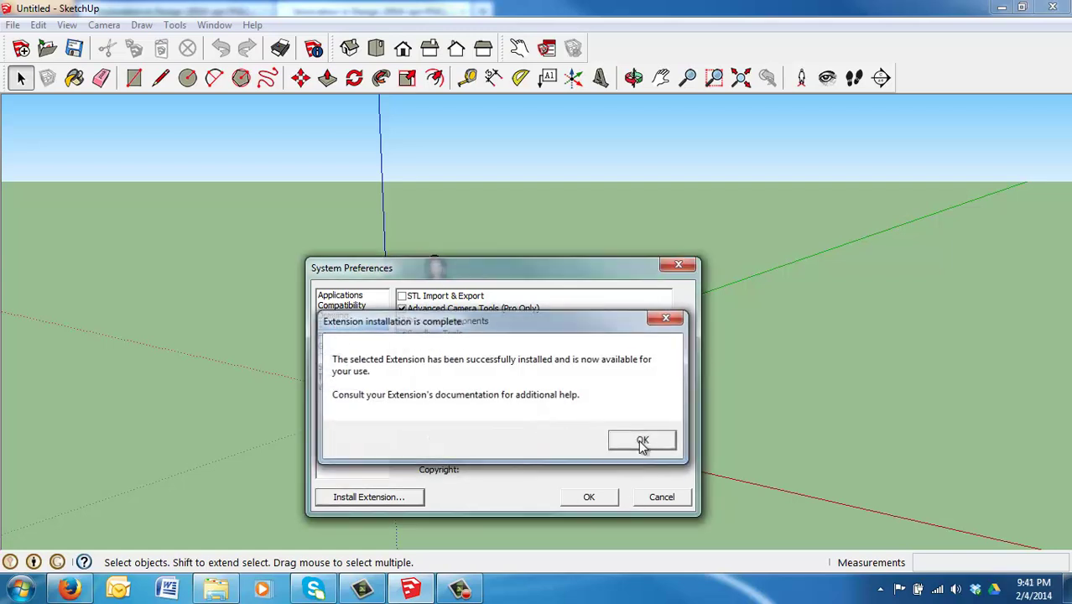
{"action": "left_click", "coordinate": [590, 497]}
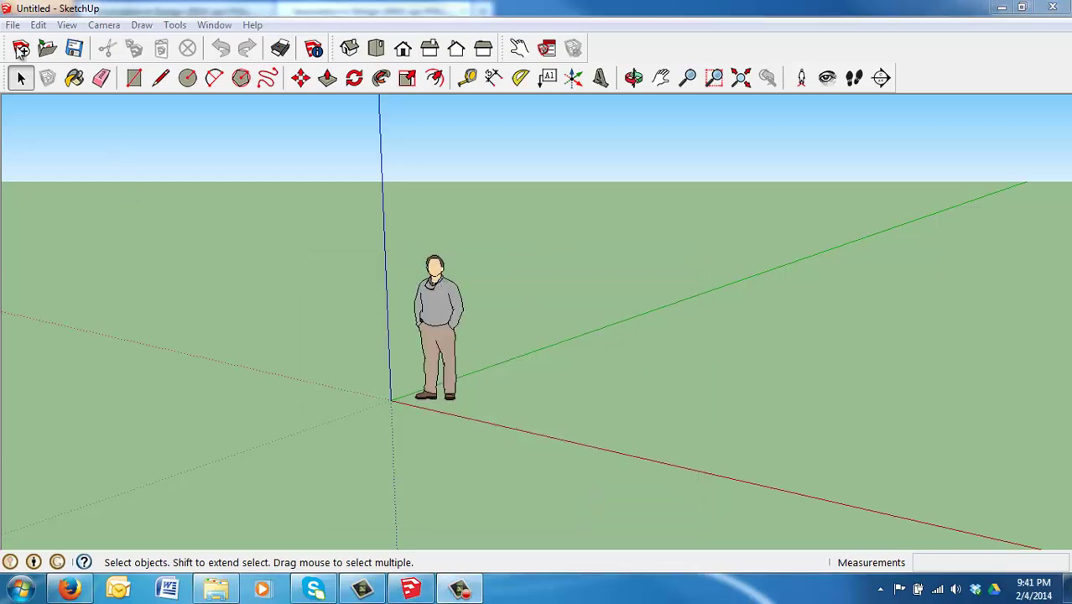
Open the recent file Large Fountain Impeller Models.skp.
{"action": "left_click", "coordinate": [13, 24]}
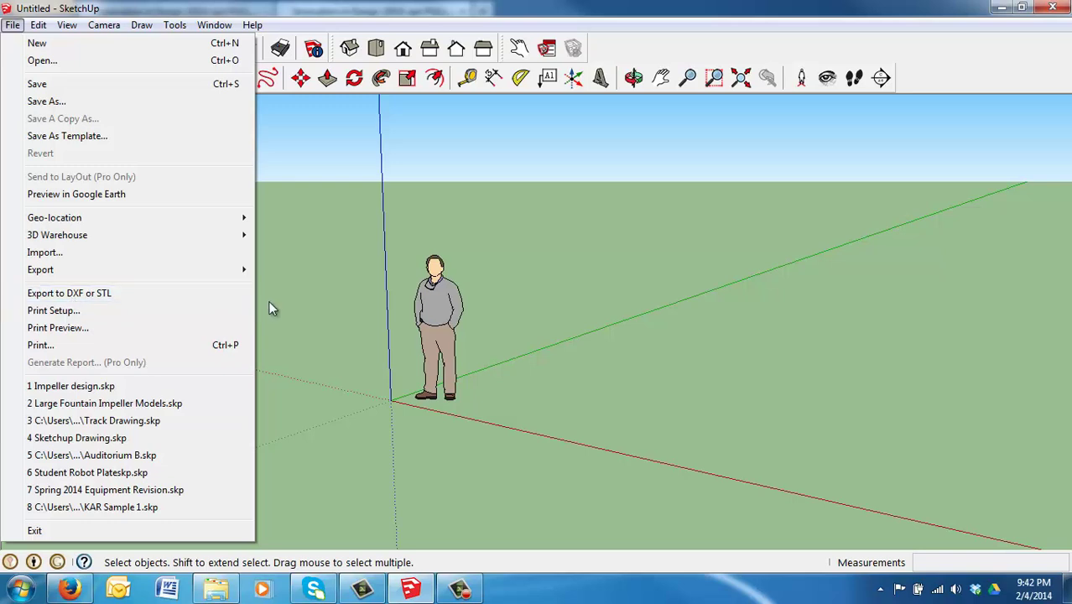
{"action": "left_click", "coordinate": [330, 306]}
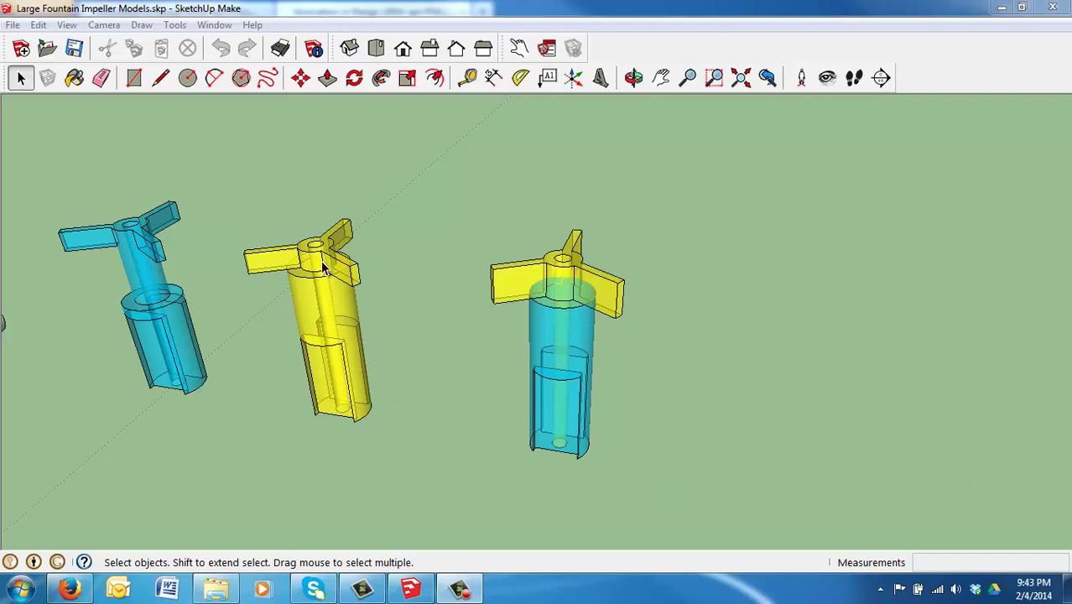
Select the middle yellow impeller and export it via Export to DXF or STL, in Inches, stl format.
{"action": "middle_click_drag", "start_coordinate": [320, 261], "coordinate": [372, 220]}
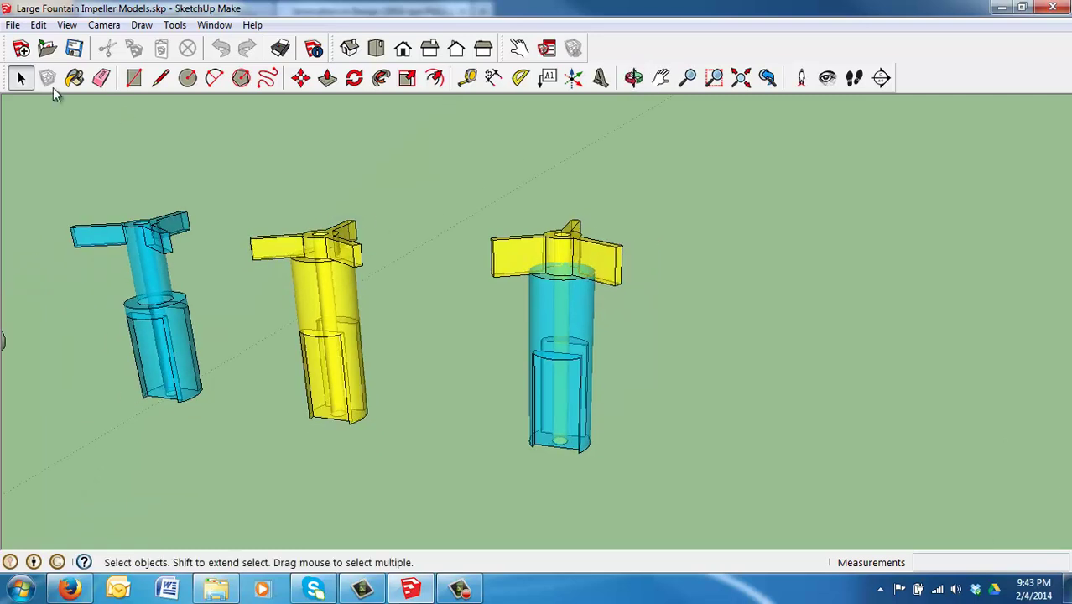
{"action": "left_click", "coordinate": [339, 317]}
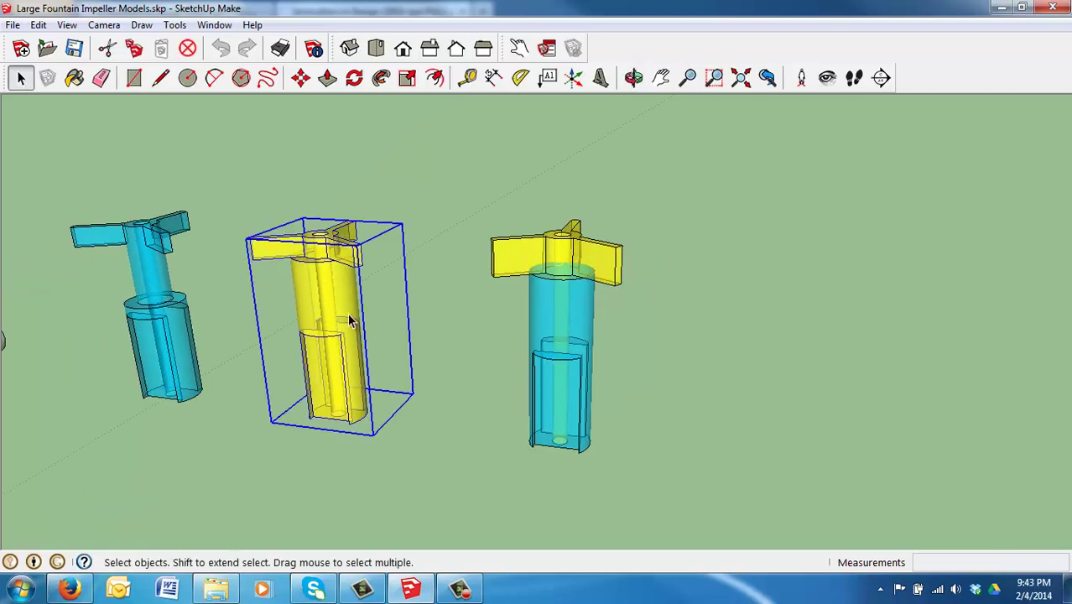
{"action": "left_click", "coordinate": [12, 26]}
{"action": "left_click", "coordinate": [89, 293]}
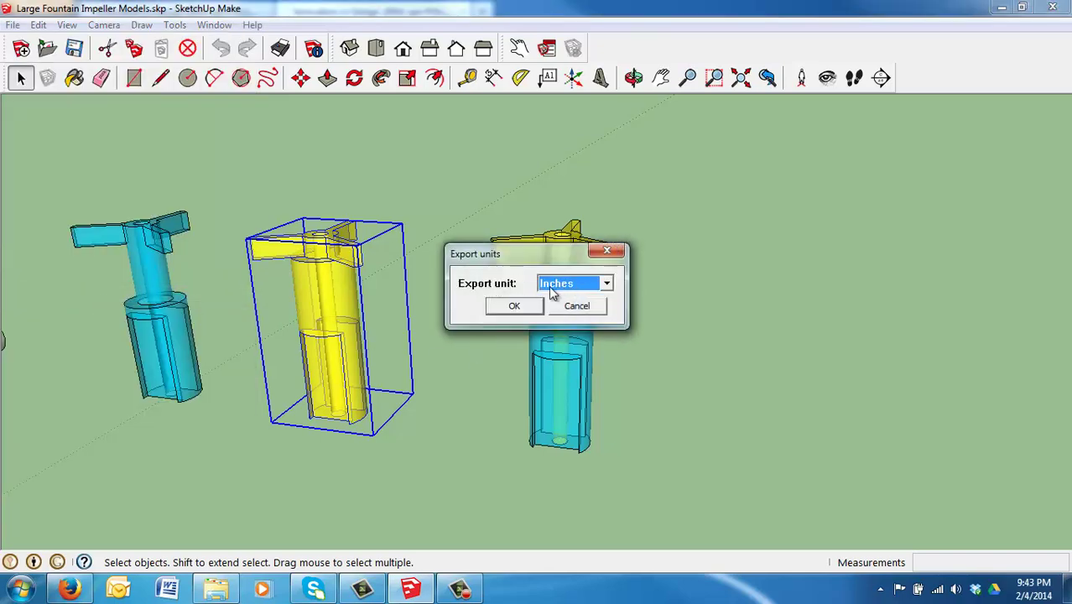
{"action": "left_click", "coordinate": [518, 307]}
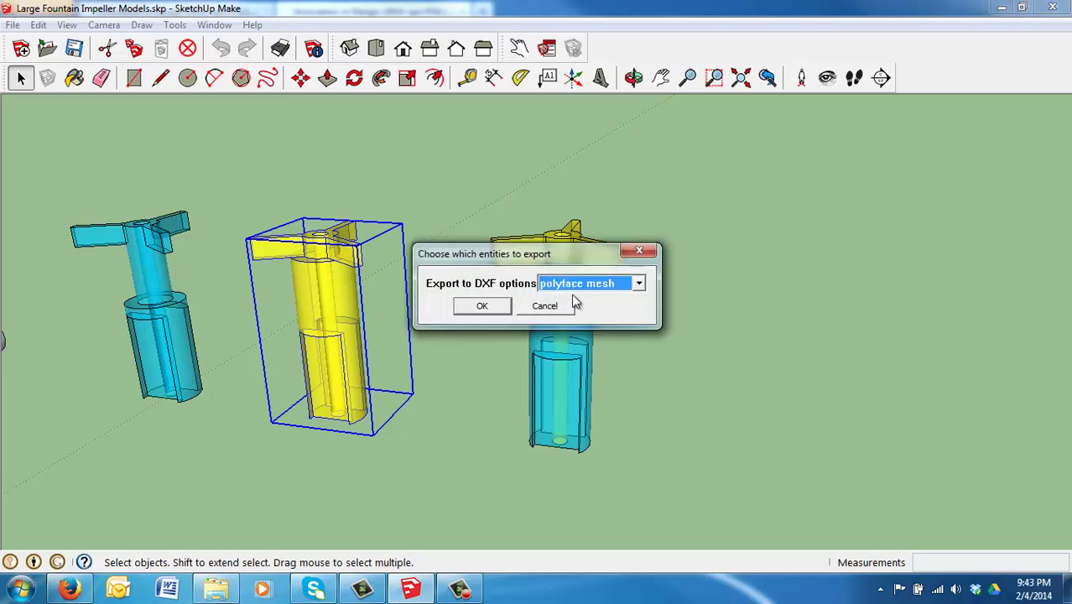
{"action": "left_click", "coordinate": [588, 285]}
{"action": "left_click", "coordinate": [554, 350]}
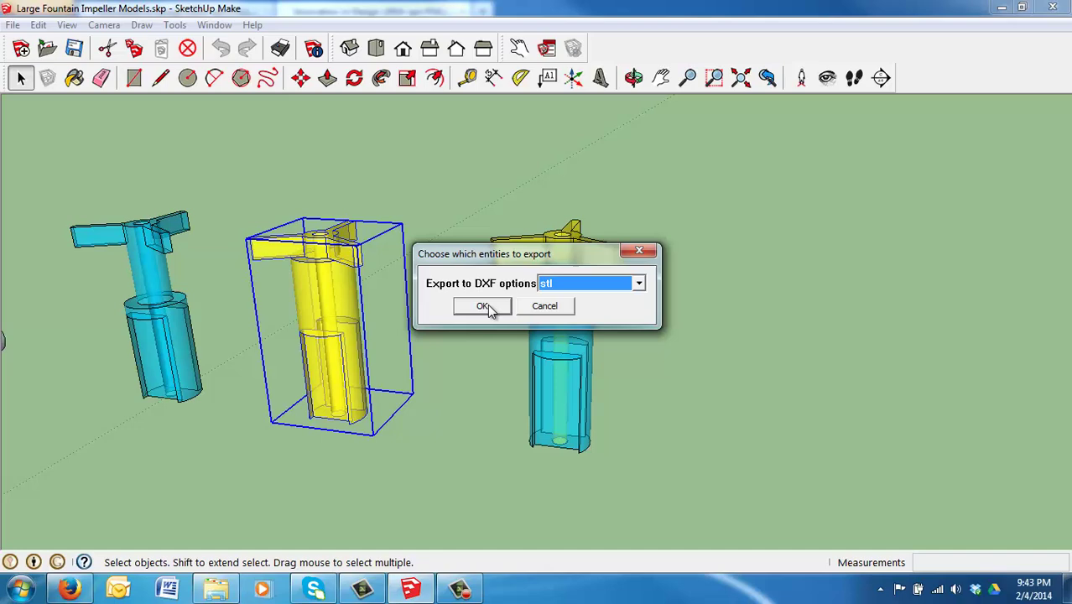
{"action": "left_click", "coordinate": [484, 307]}
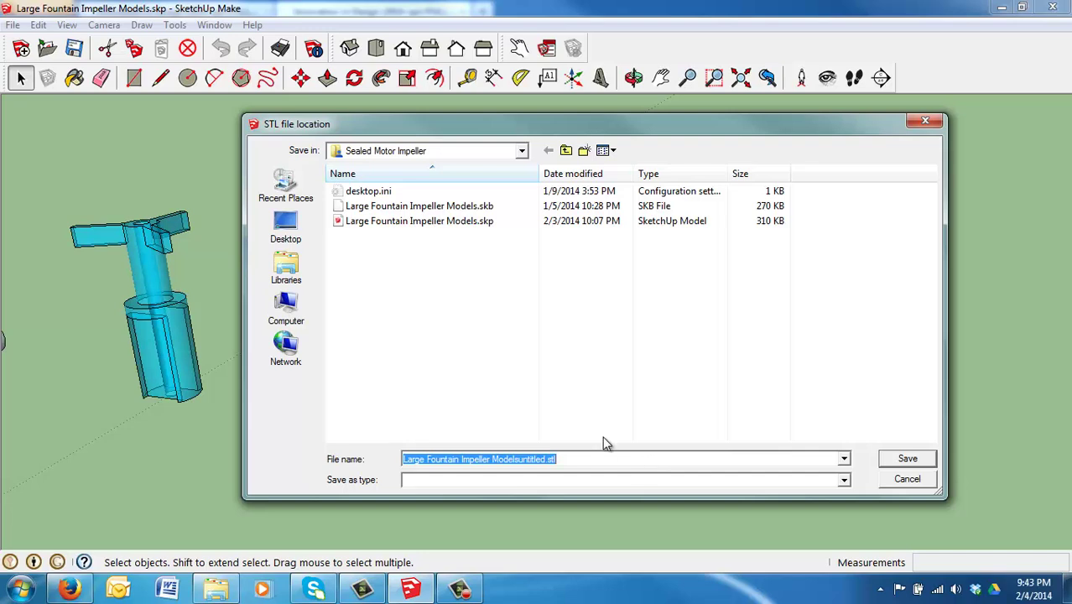
Name the export S3, save it in Sealed Motor Impeller, and dismiss the 98-face summary.
{"action": "type", "text": "S3-Impeller-Reinkens"}
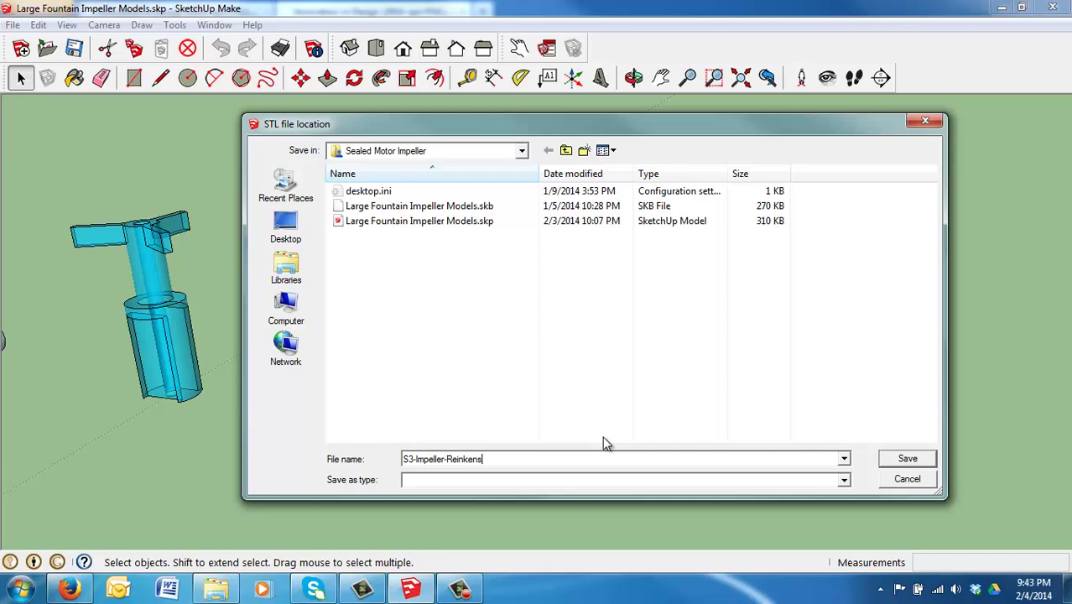
{"action": "left_click", "coordinate": [906, 461]}
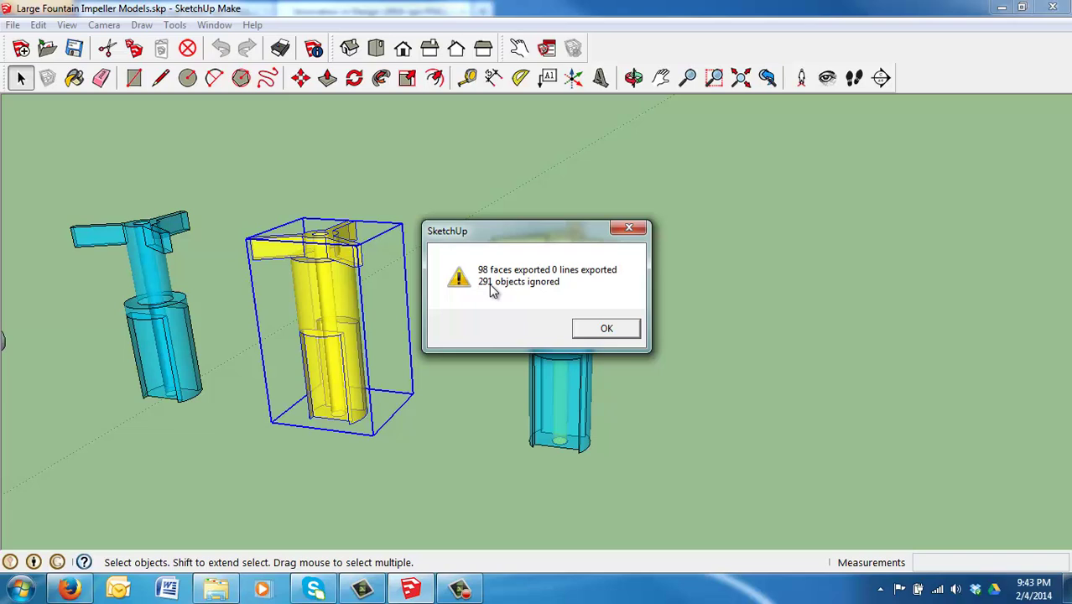
{"action": "left_click", "coordinate": [607, 332]}
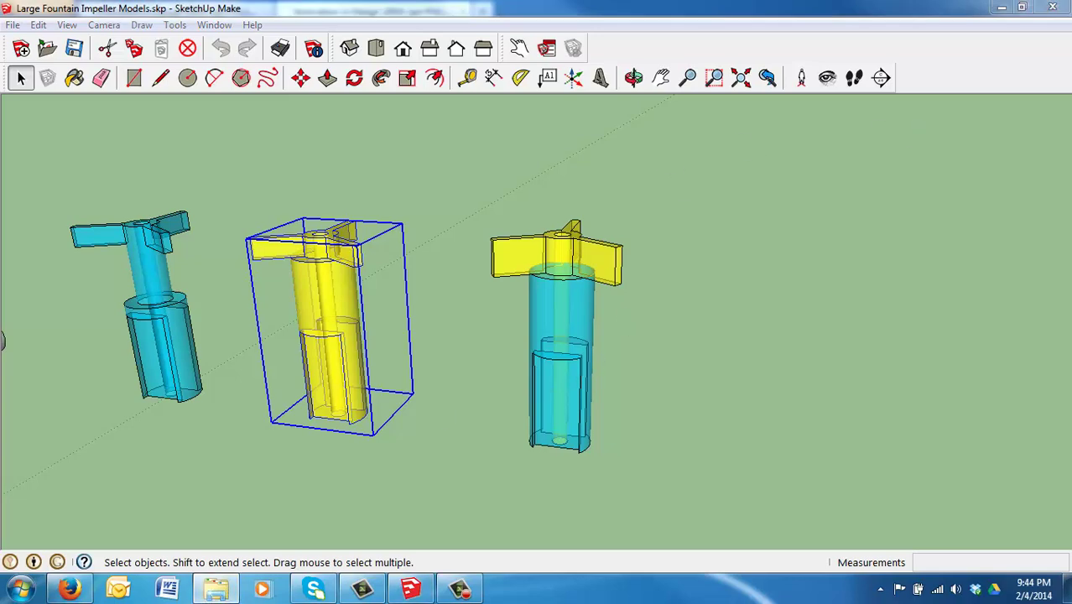
Browse Google Drive > ENGR 120 - Spring 2014 > Curriculum Materials > Week 04-07 Motor Pump > Sealed Motor Impeller and select the new 78 KB file.
{"action": "left_click", "coordinate": [216, 589]}
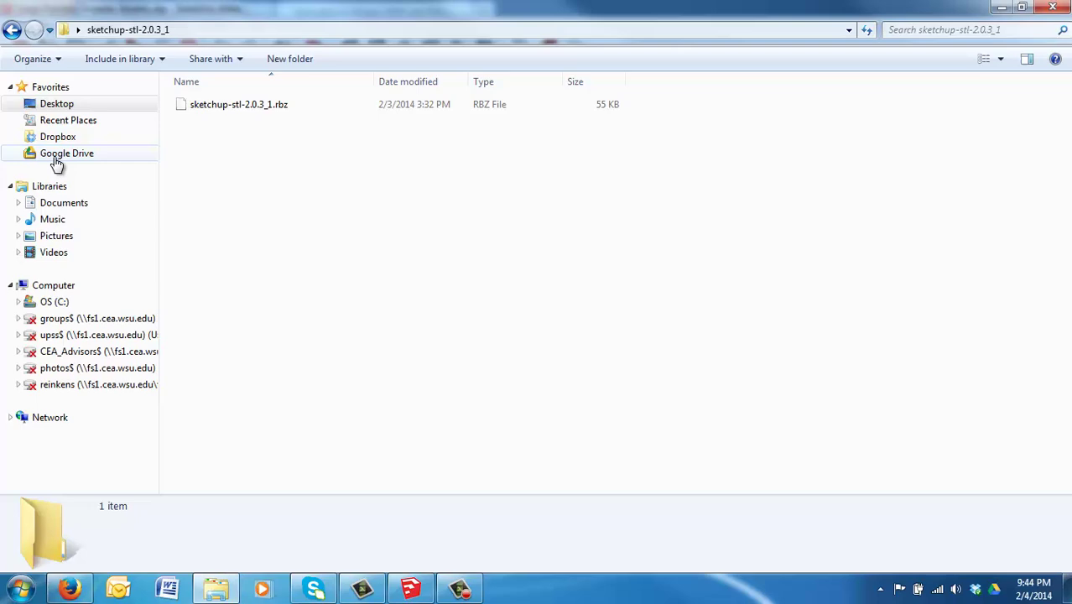
{"action": "left_click", "coordinate": [57, 158]}
{"action": "double_click", "coordinate": [228, 169]}
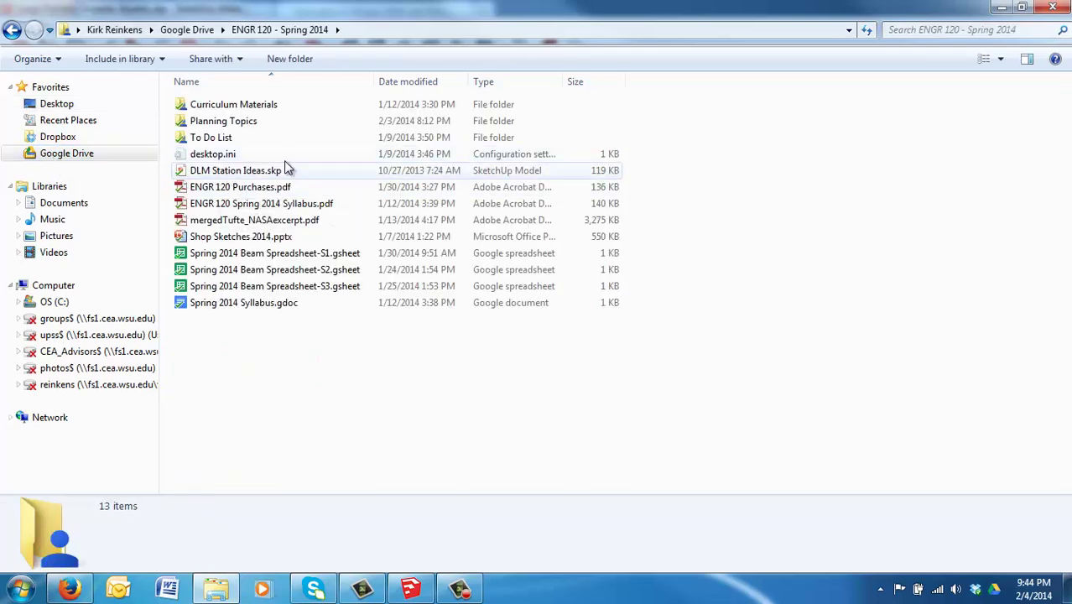
{"action": "double_click", "coordinate": [250, 106]}
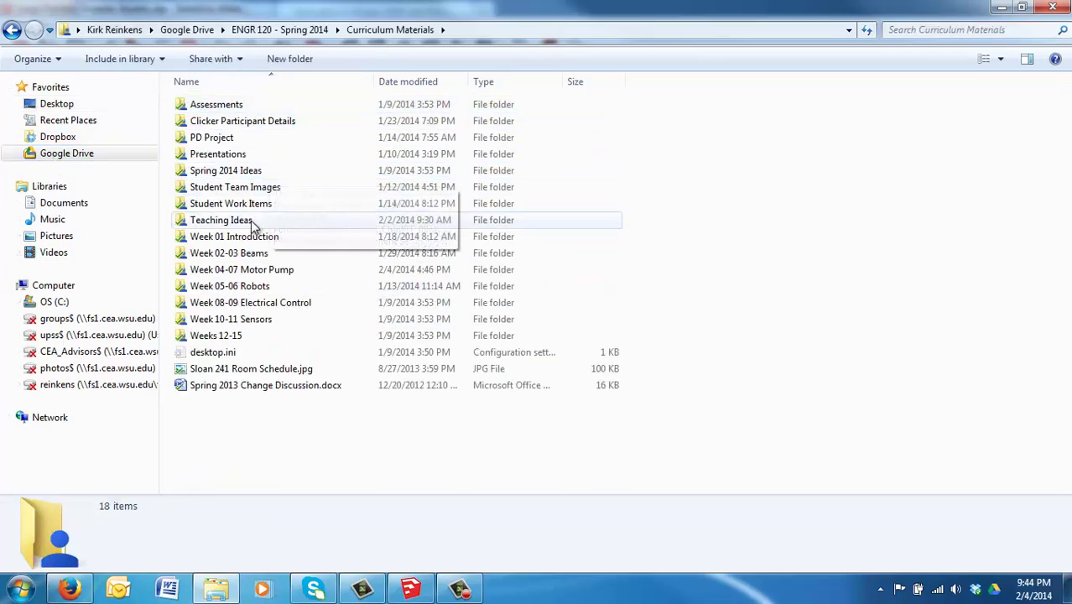
{"action": "double_click", "coordinate": [248, 274]}
{"action": "double_click", "coordinate": [201, 95]}
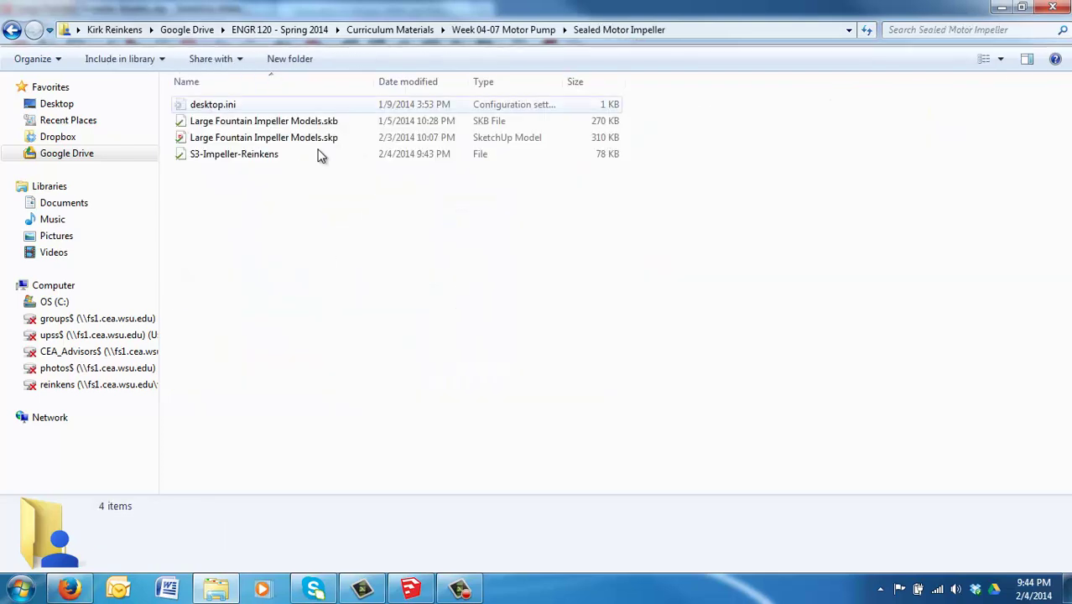
{"action": "left_click", "coordinate": [240, 154]}
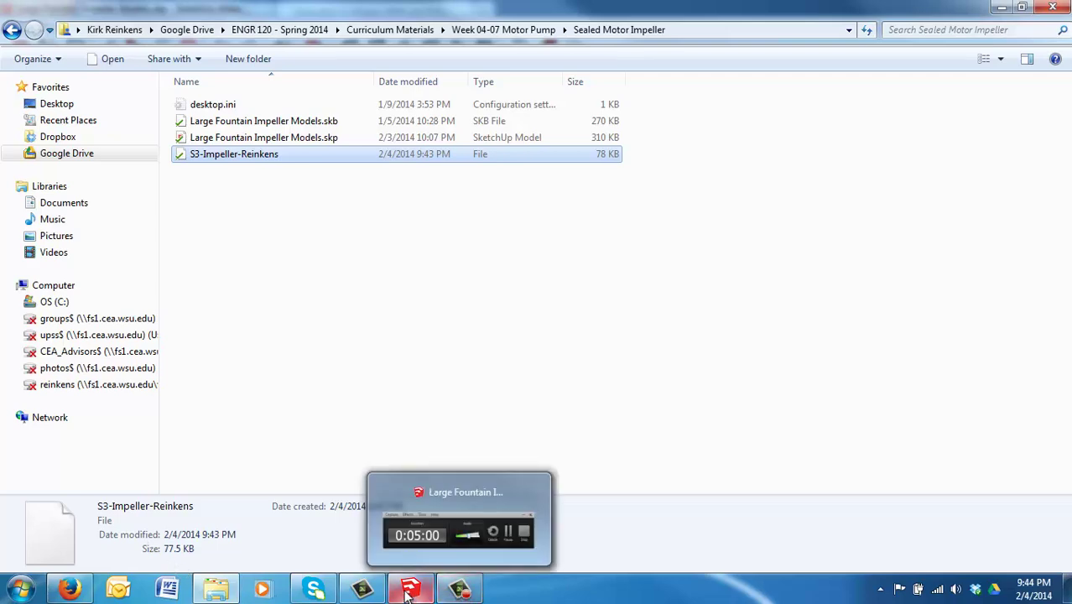
Check the STL Plugin for Sketchup download tab in Firefox, then go back to the Installation Instructions tab.
{"action": "mouse_move", "coordinate": [441, 589]}
{"action": "left_click", "coordinate": [70, 590]}
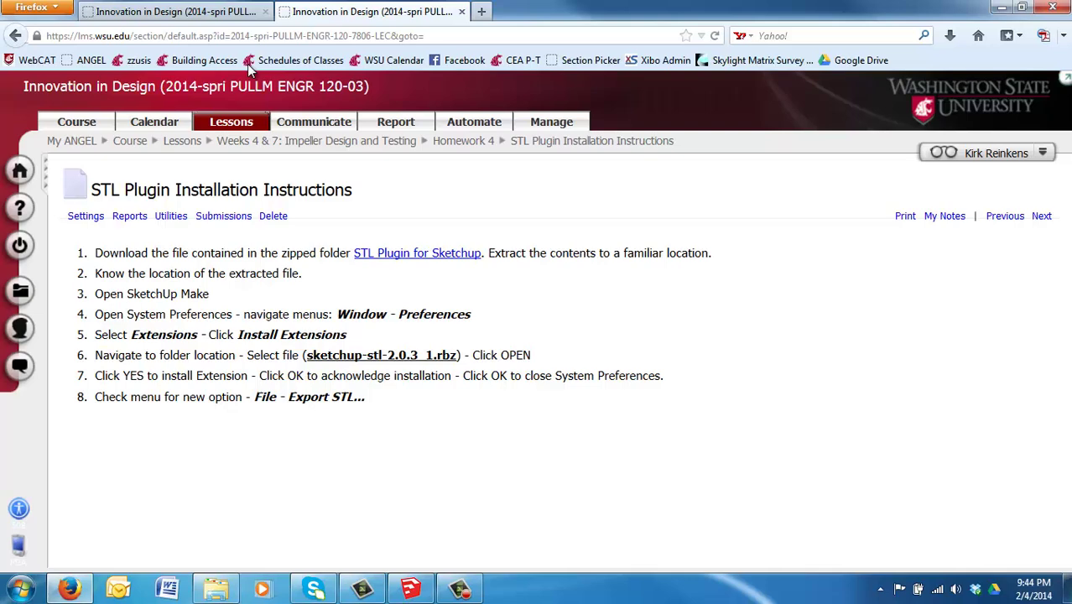
{"action": "left_click", "coordinate": [218, 13]}
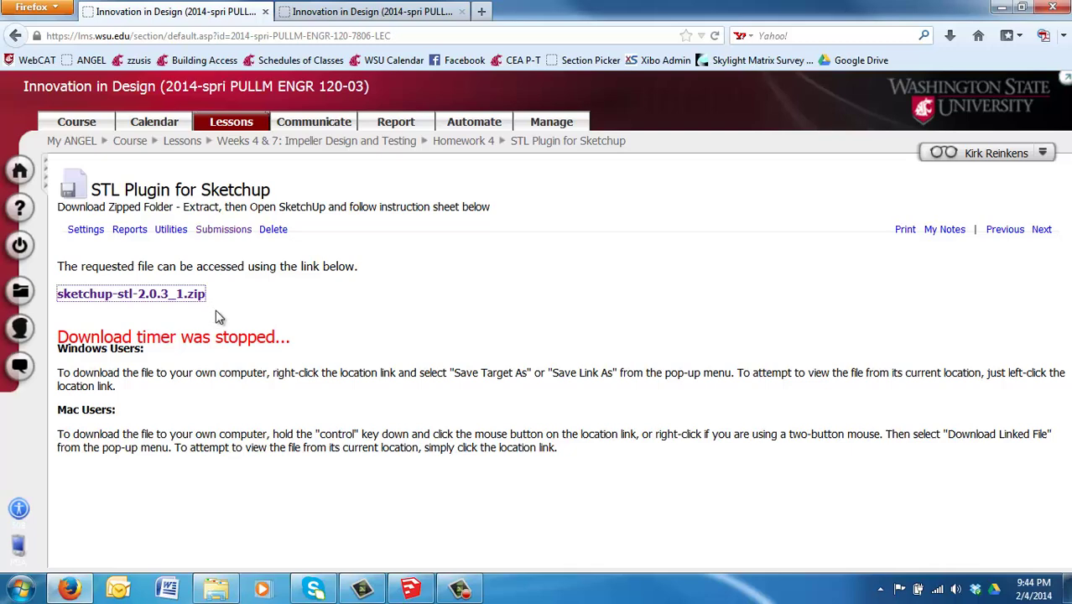
{"action": "left_click", "coordinate": [378, 13]}
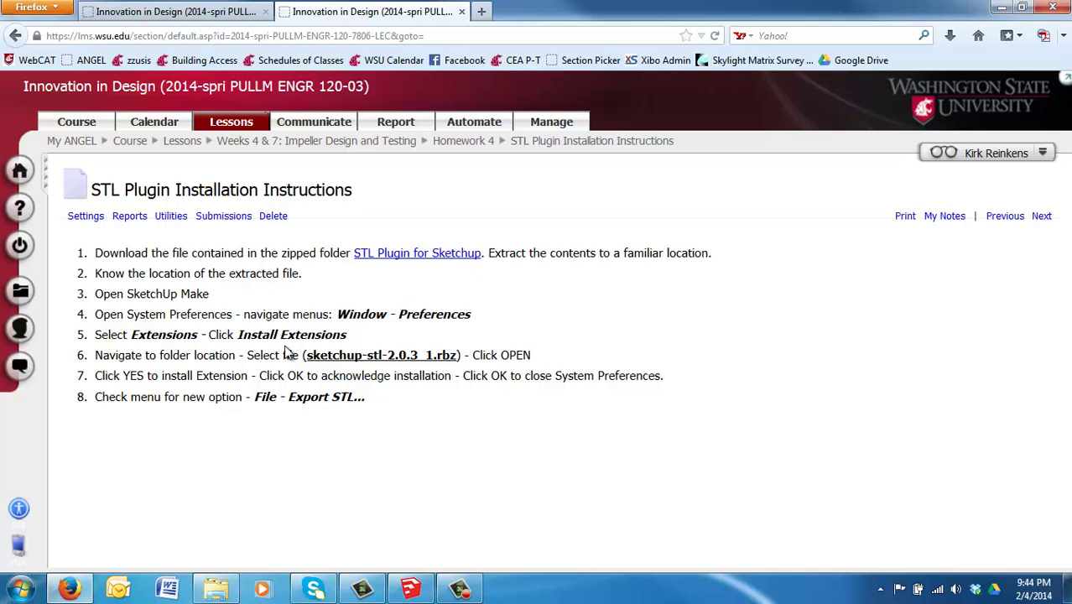